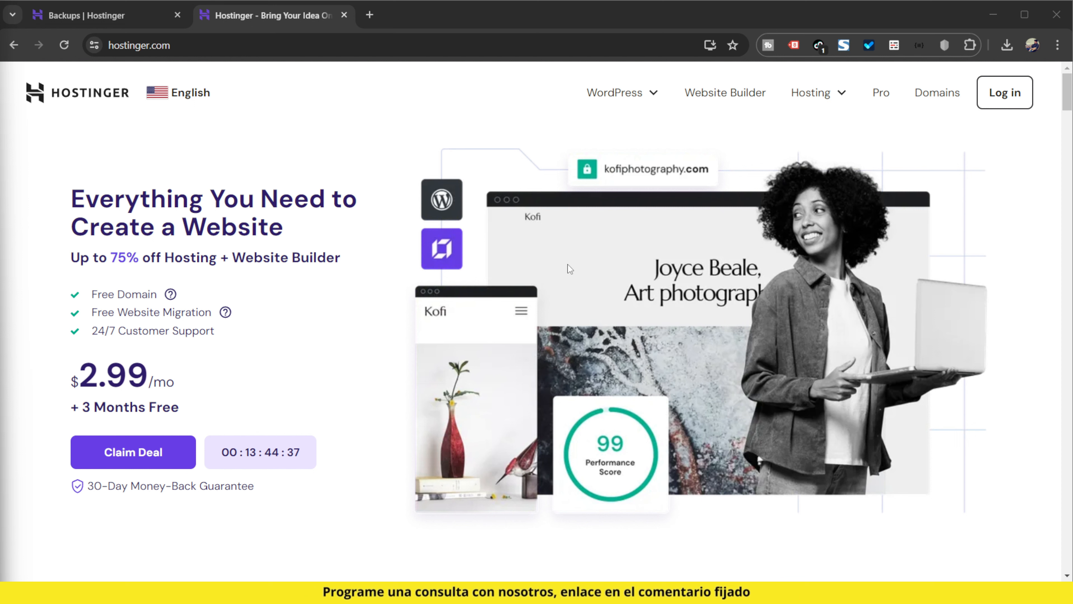
Look through the countries and languages offered by the Hostinger site, keeping English for the United States
click(201, 97)
scroll(600, 357, down, 2)
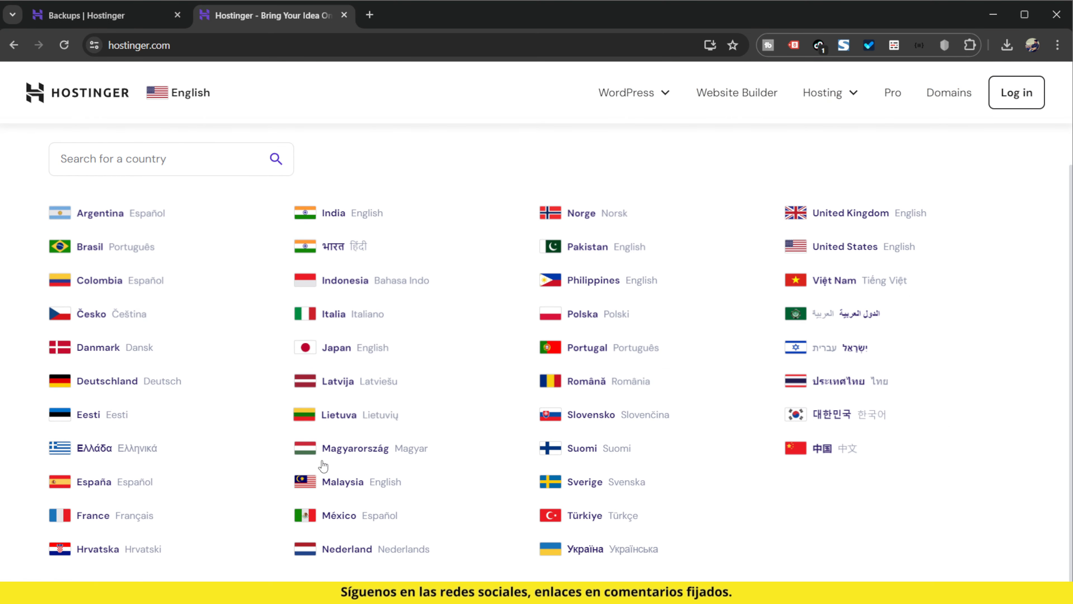
scroll(831, 462, up, 1)
click(204, 107)
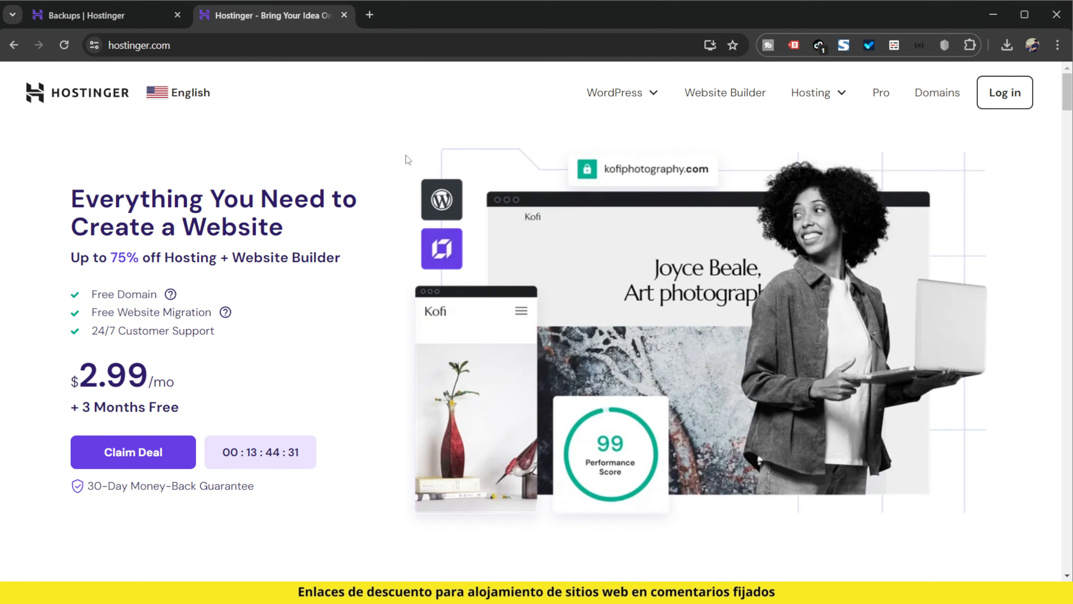
Open the Managed WordPress hosting page from the Hostinger home page
scroll(511, 338, down, 3)
scroll(511, 338, down, 3)
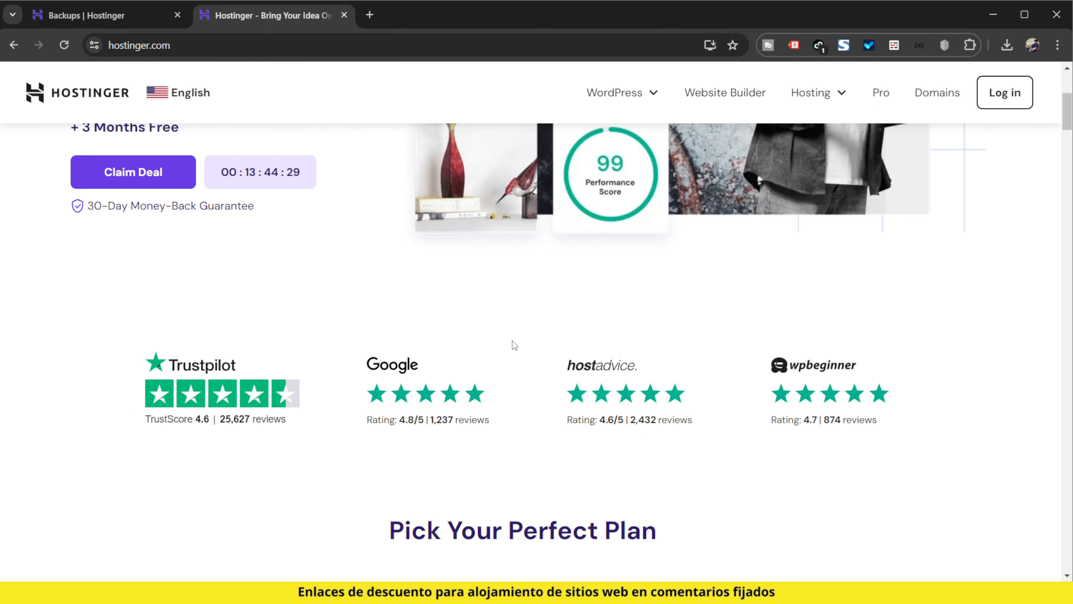
click(636, 103)
click(577, 151)
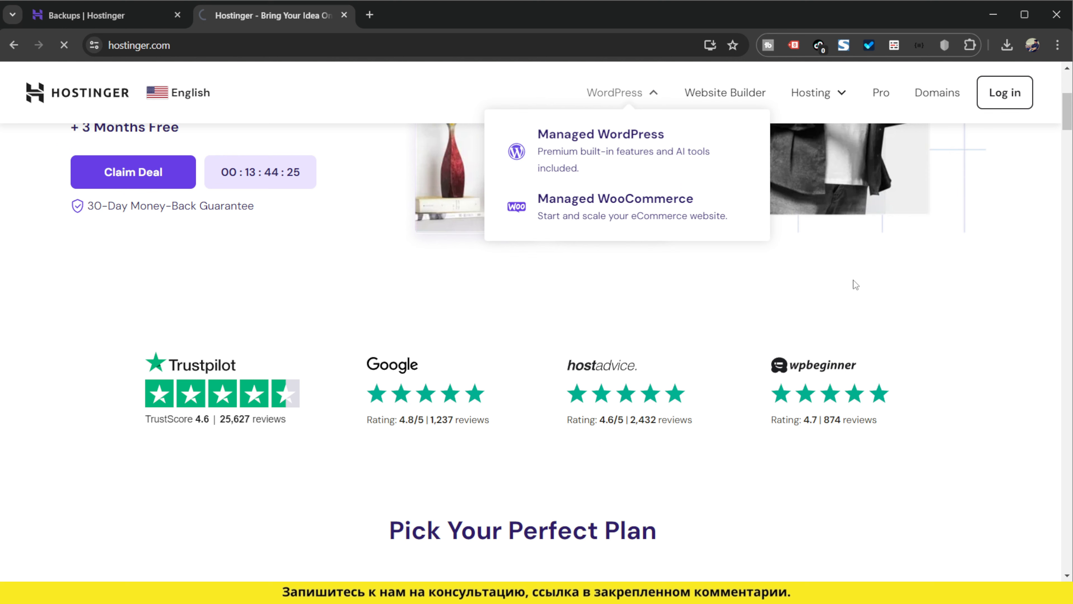
Compare the top features, security and support of the Premium, Business and Cloud Startup WordPress hosting plans
scroll(637, 349, down, 11)
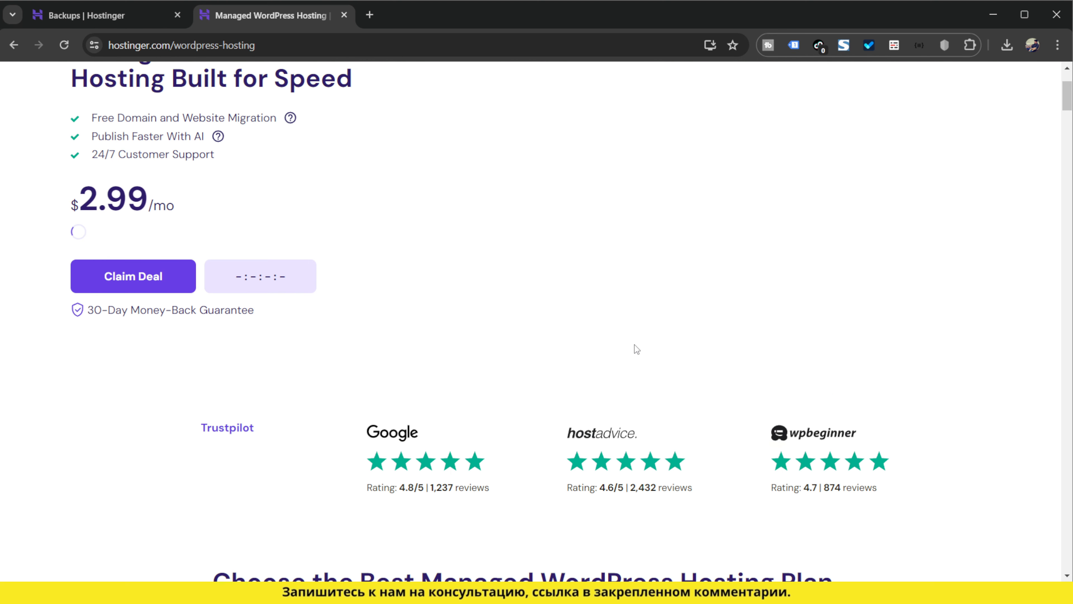
scroll(636, 350, down, 7)
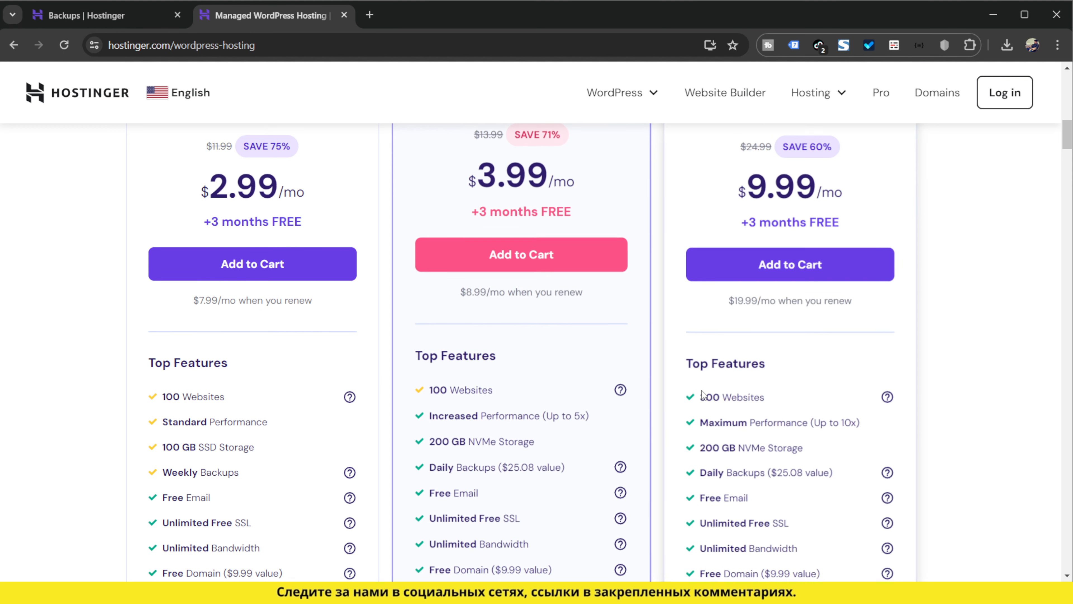
scroll(296, 379, down, 2)
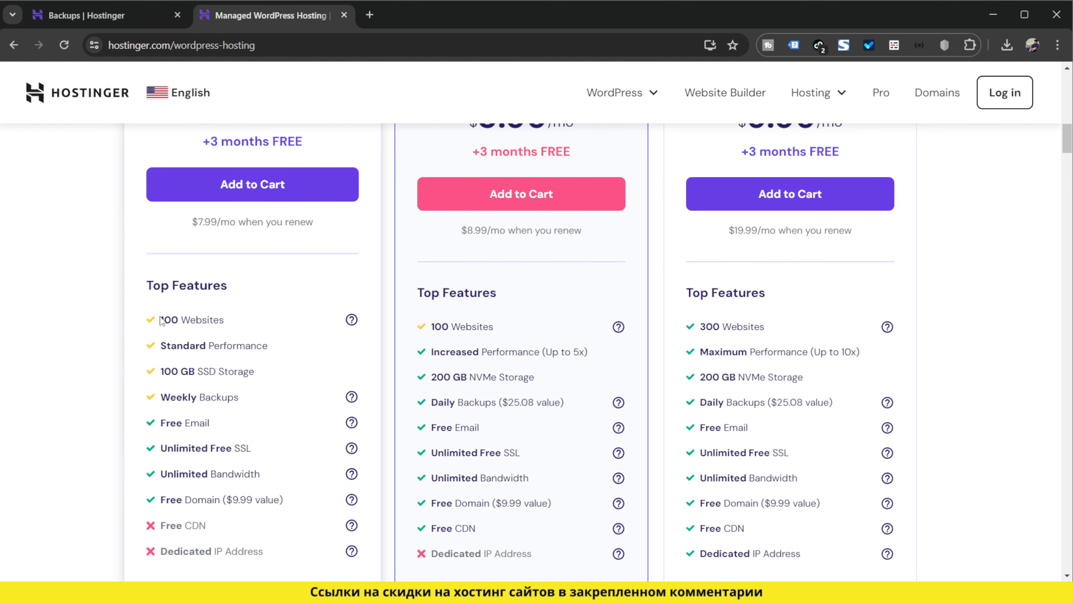
drag(160, 320, 209, 320)
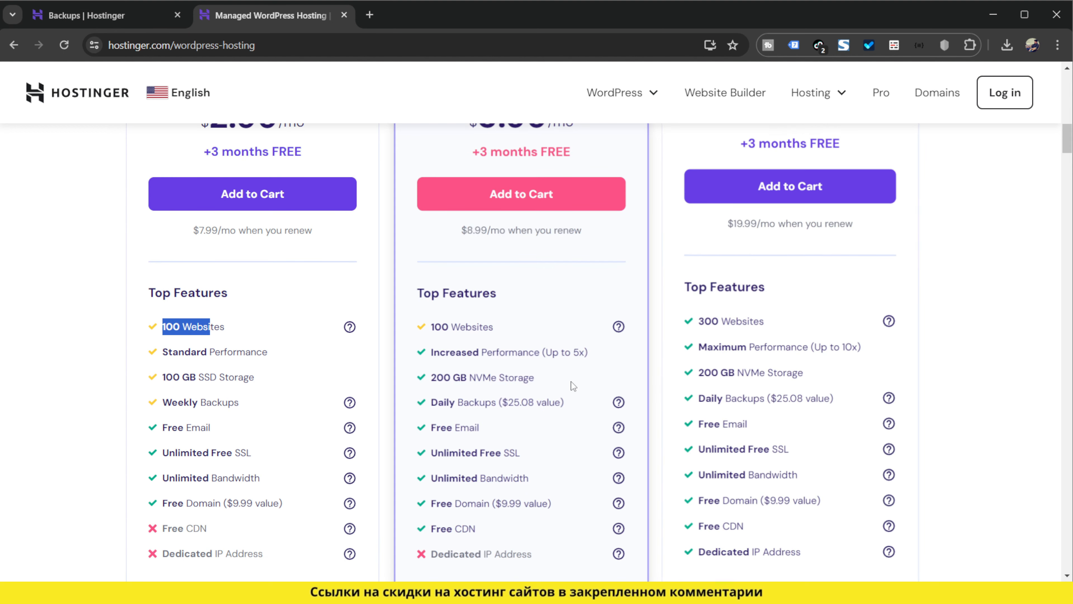
click(551, 382)
scroll(550, 385, down, 10)
scroll(550, 385, down, 10)
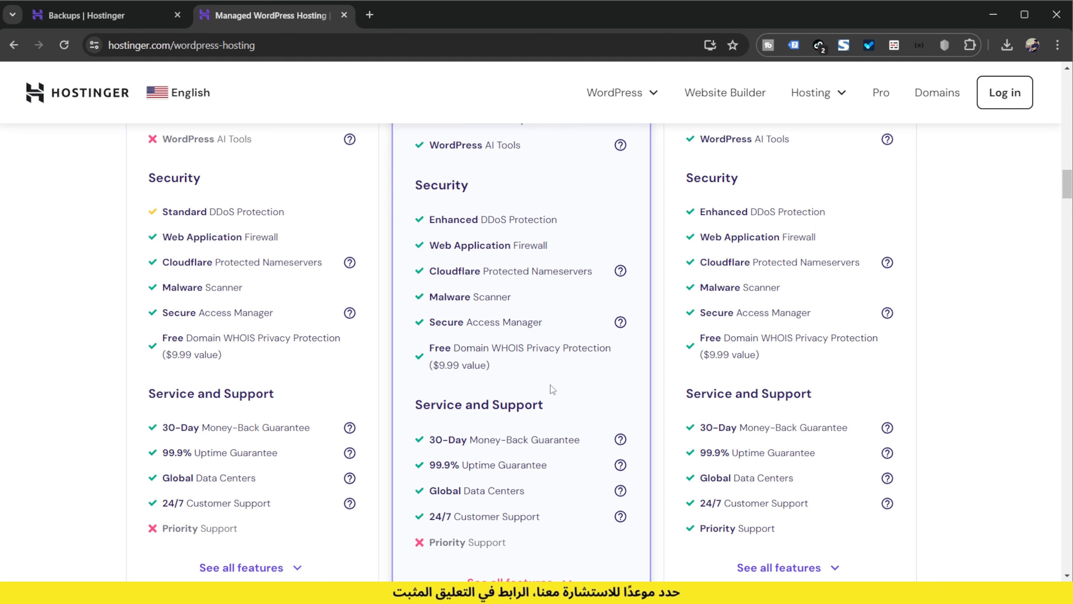
scroll(550, 385, down, 7)
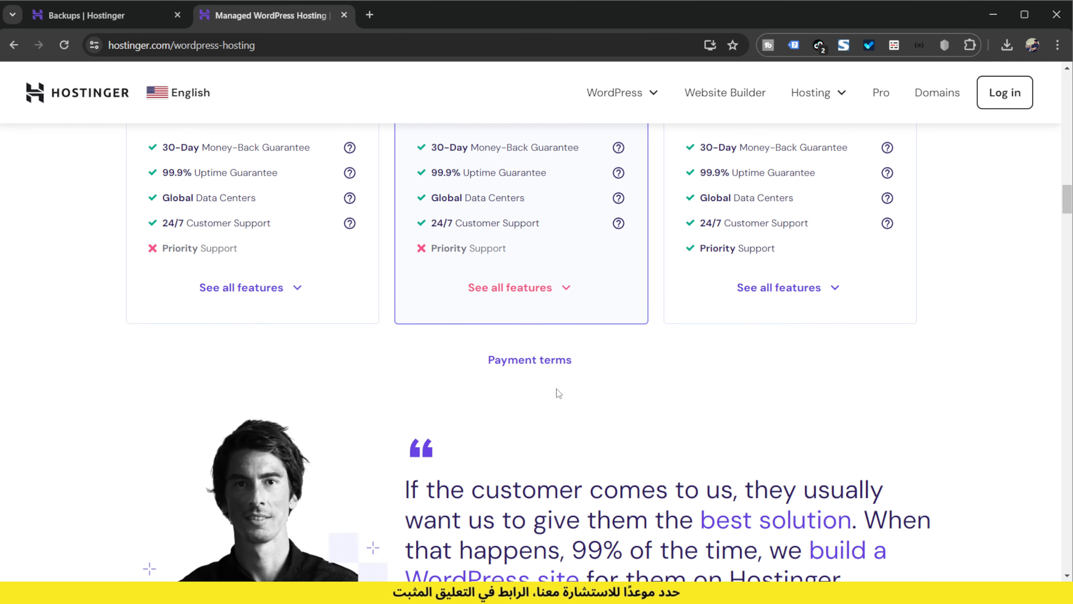
scroll(557, 393, up, 20)
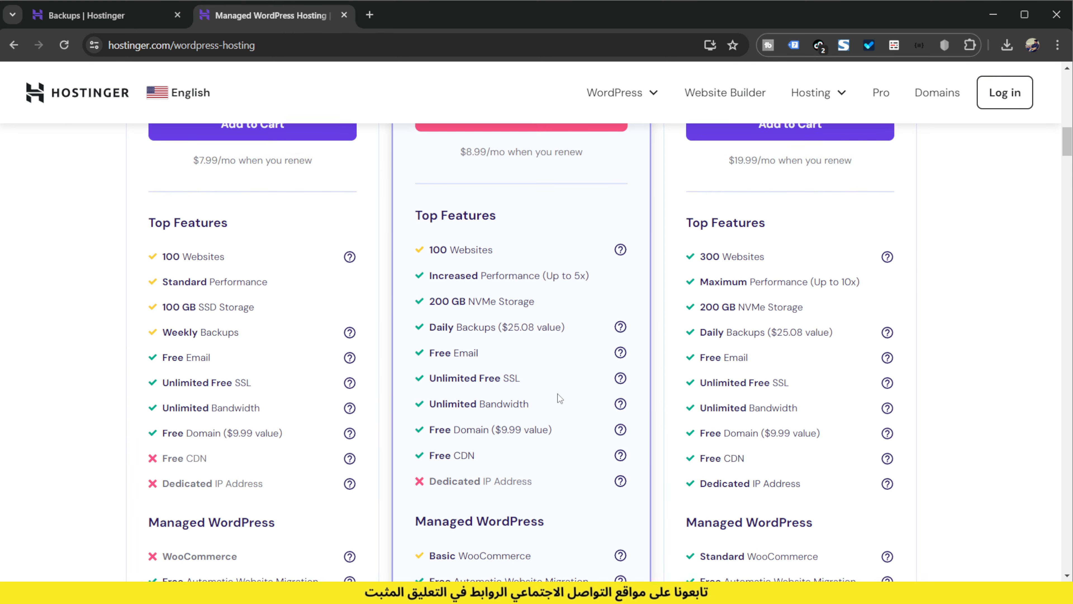
scroll(557, 393, up, 13)
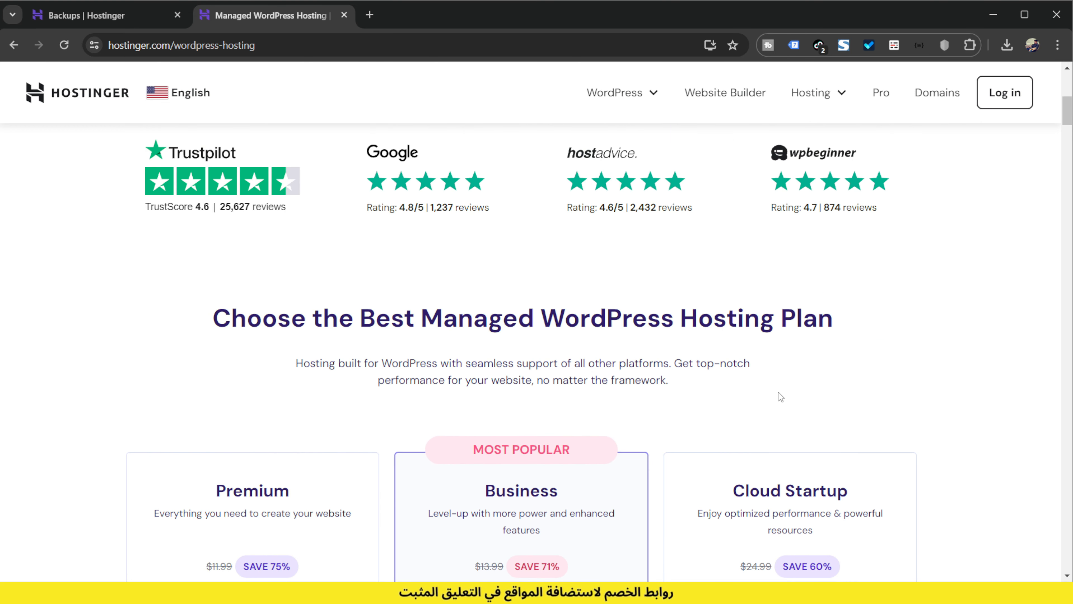
scroll(780, 396, up, 8)
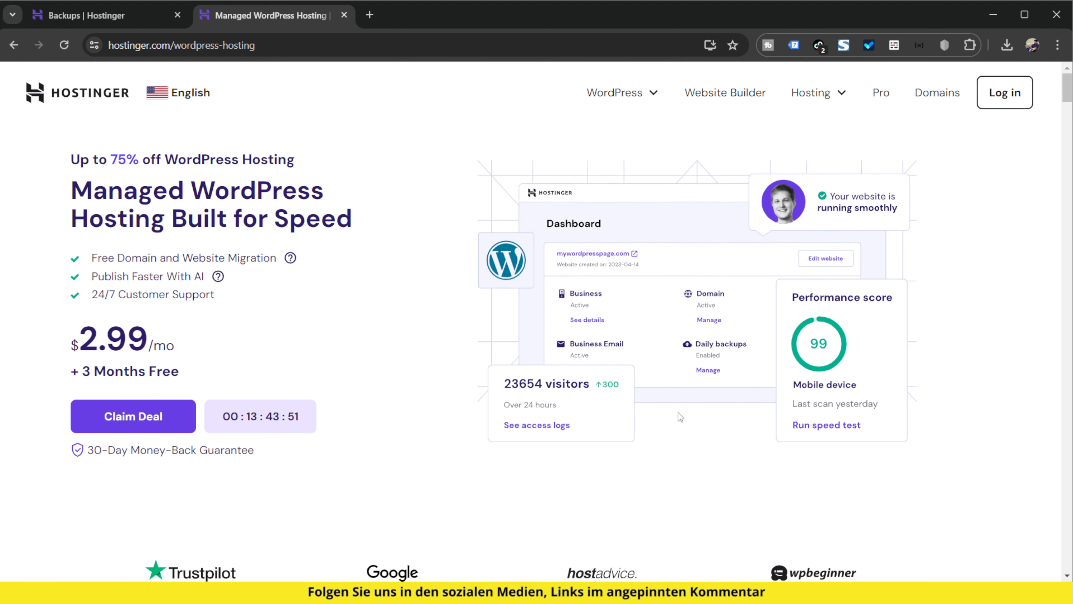
Review the monthly prices, discounts and renewal rates of the three hosting plans, including the Cloud Startup plan's features
scroll(680, 414, down, 10)
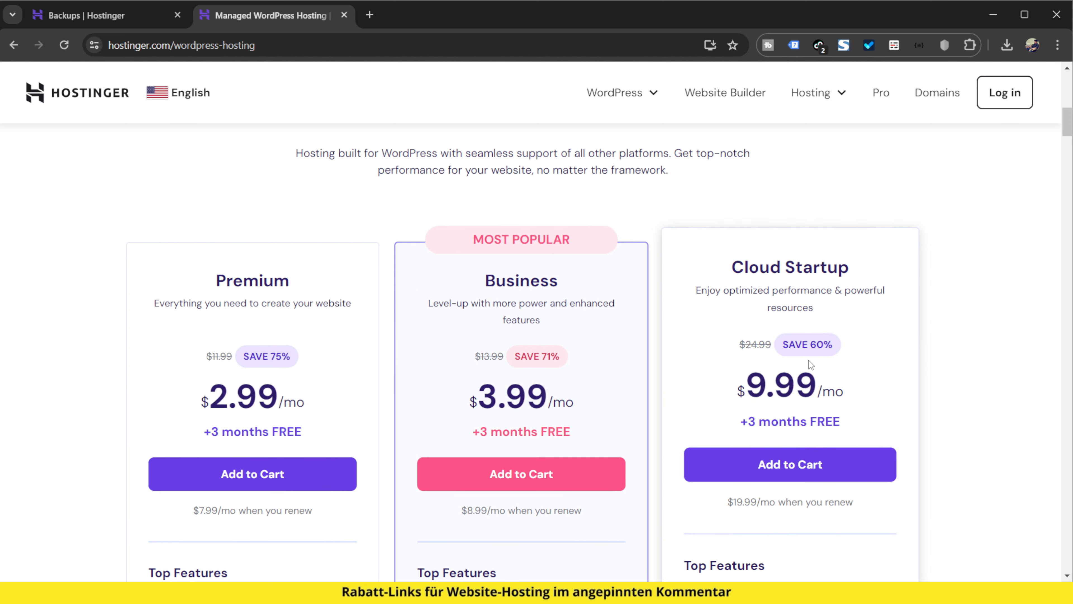
scroll(808, 360, down, 2)
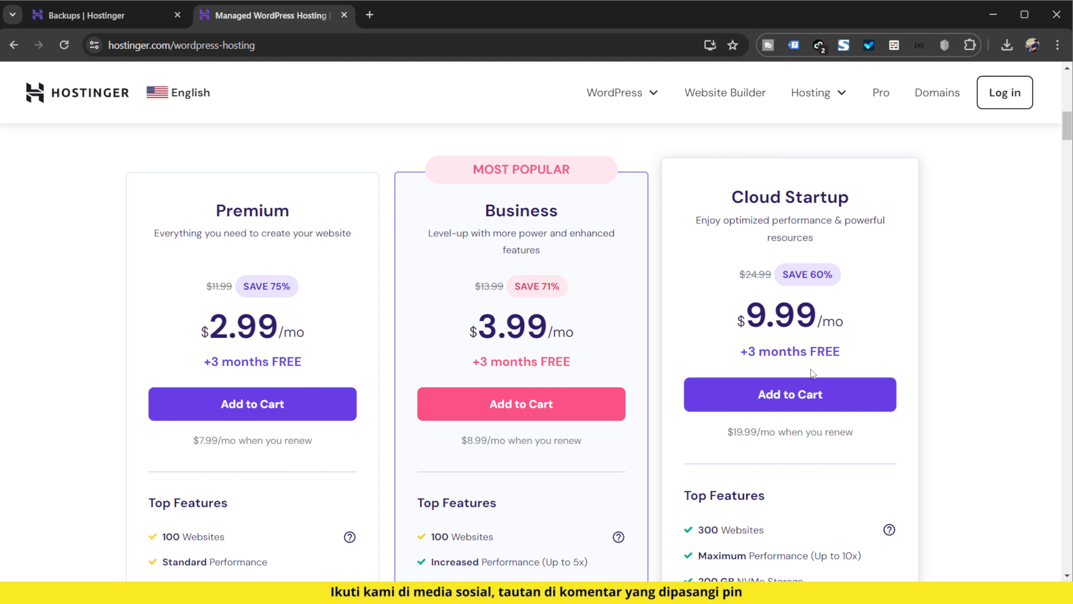
scroll(810, 370, up, 10)
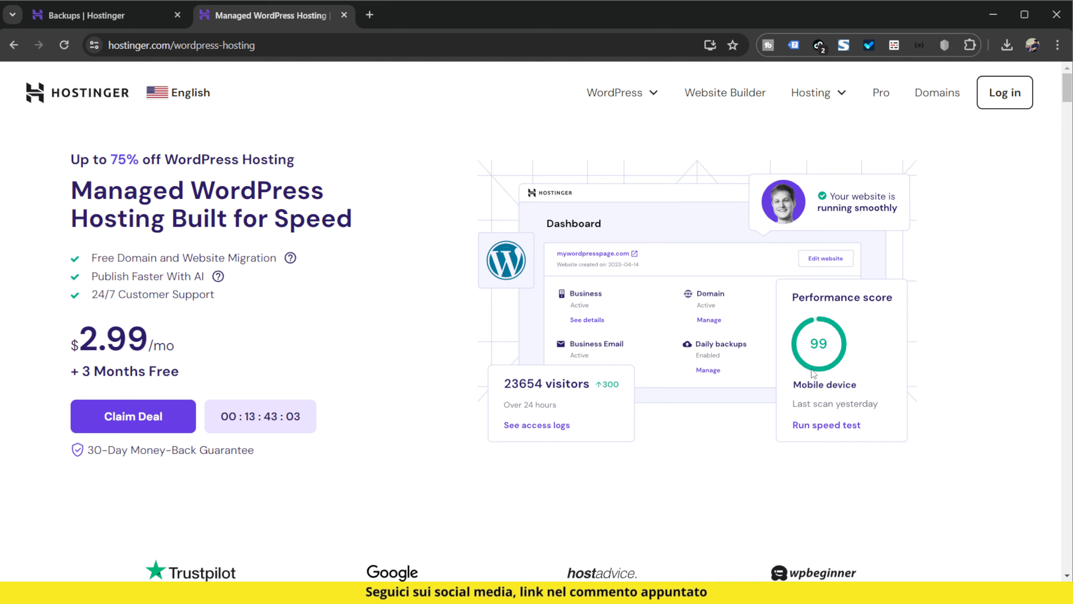
scroll(652, 387, down, 12)
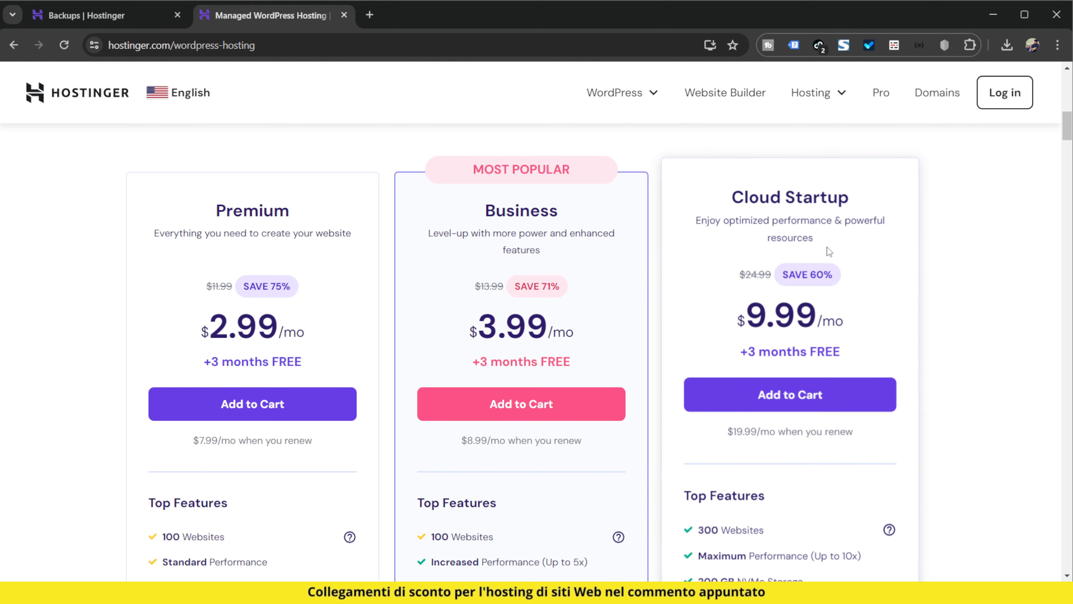
scroll(830, 216, down, 8)
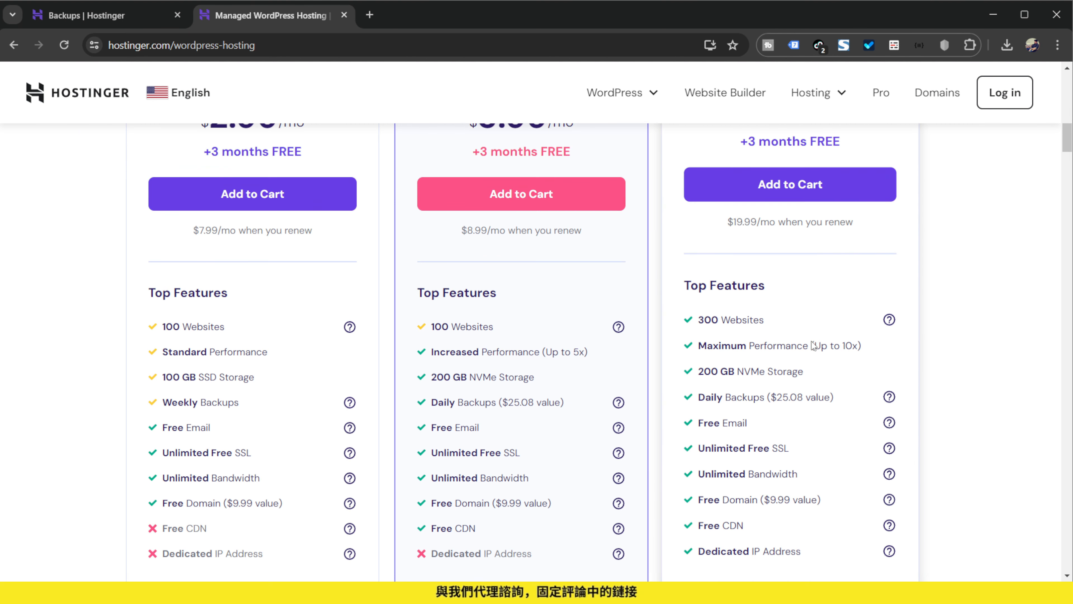
scroll(852, 397, down, 15)
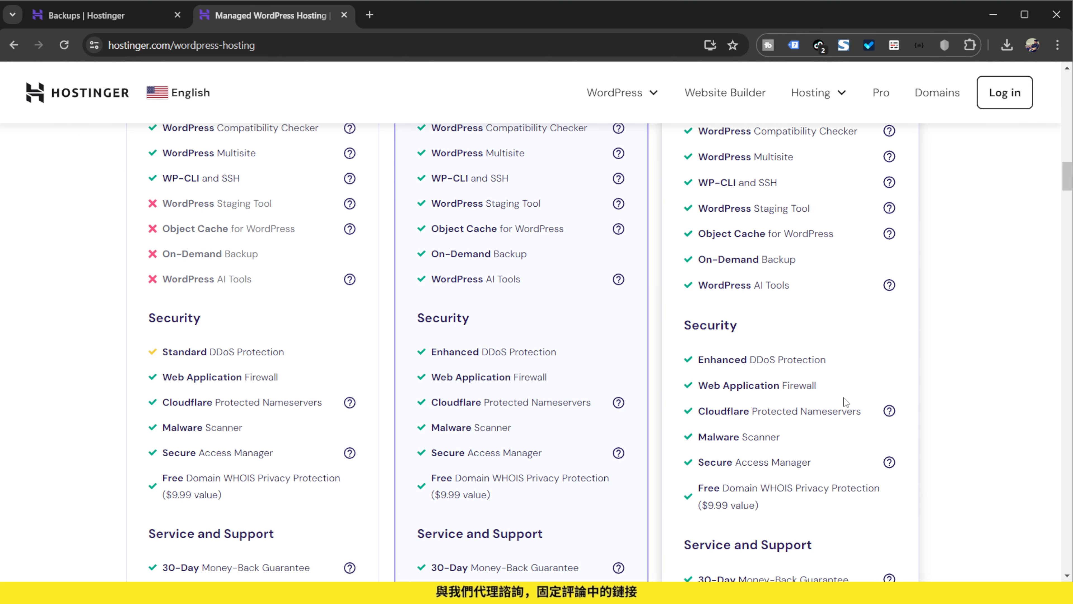
scroll(842, 407, up, 20)
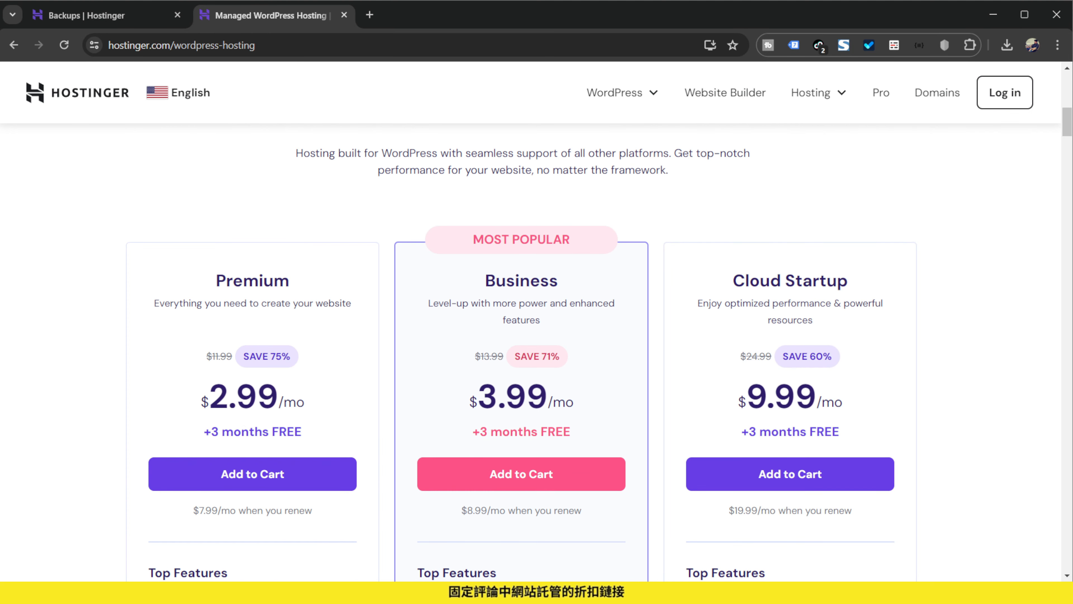
Close the hosting plans page and locate Backups under Files in the hPanel of aulafabricando.online
key(ctrl+w)
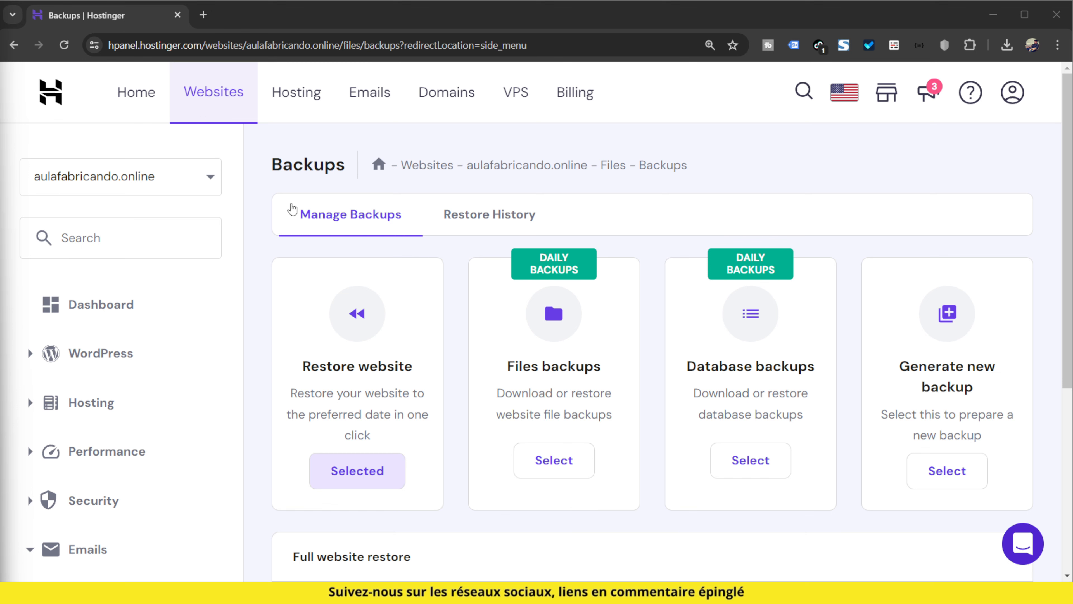
scroll(150, 296, down, 6)
click(105, 432)
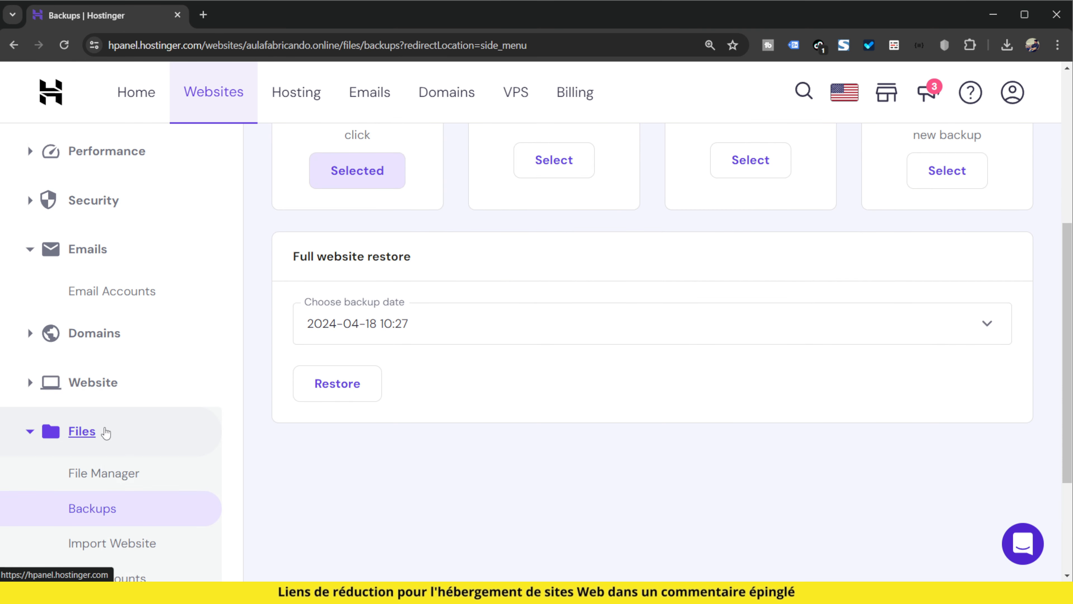
scroll(178, 438, down, 3)
scroll(190, 395, up, 4)
scroll(295, 413, up, 5)
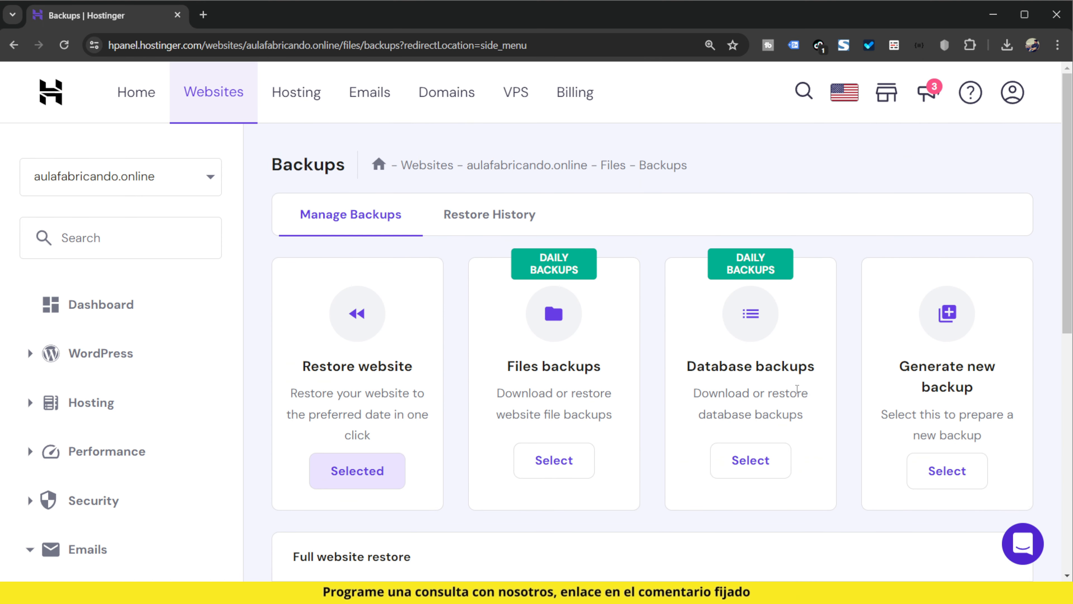
Generate a new backup of the website's current files and databases
scroll(907, 325, down, 2)
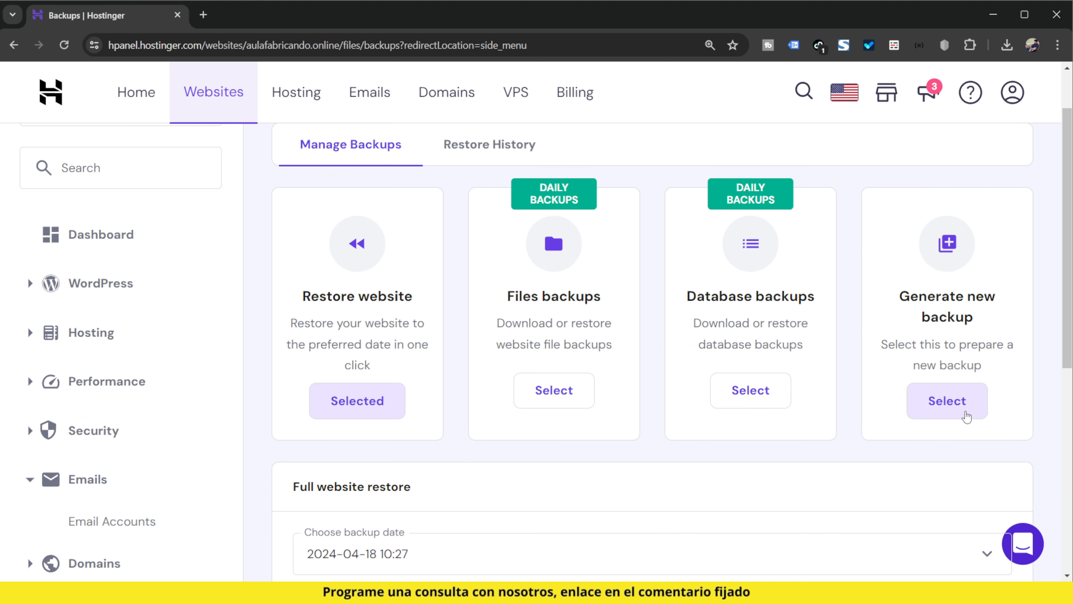
click(967, 412)
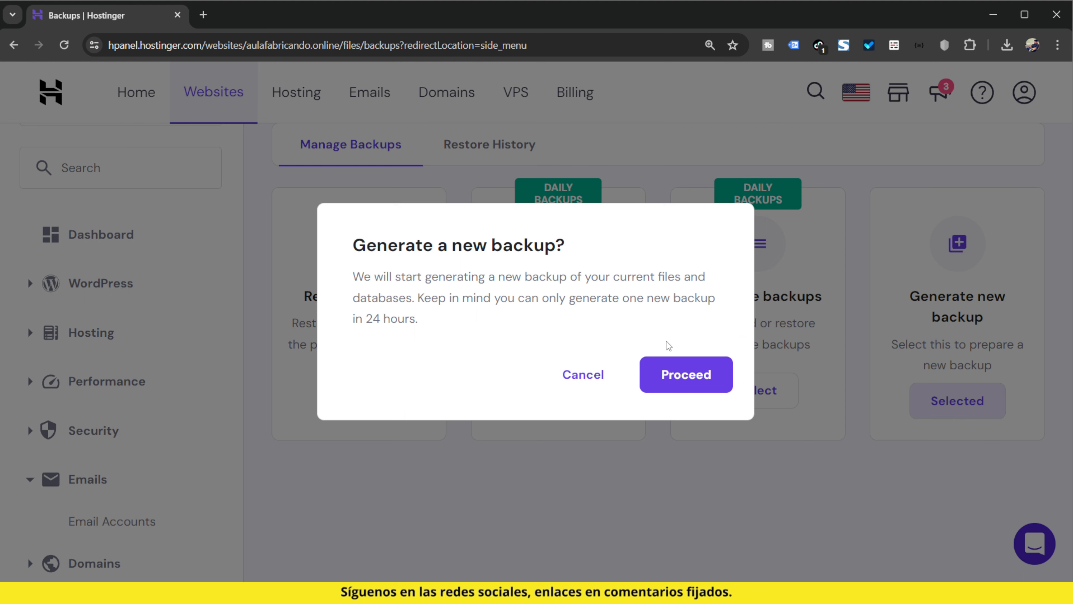
click(695, 379)
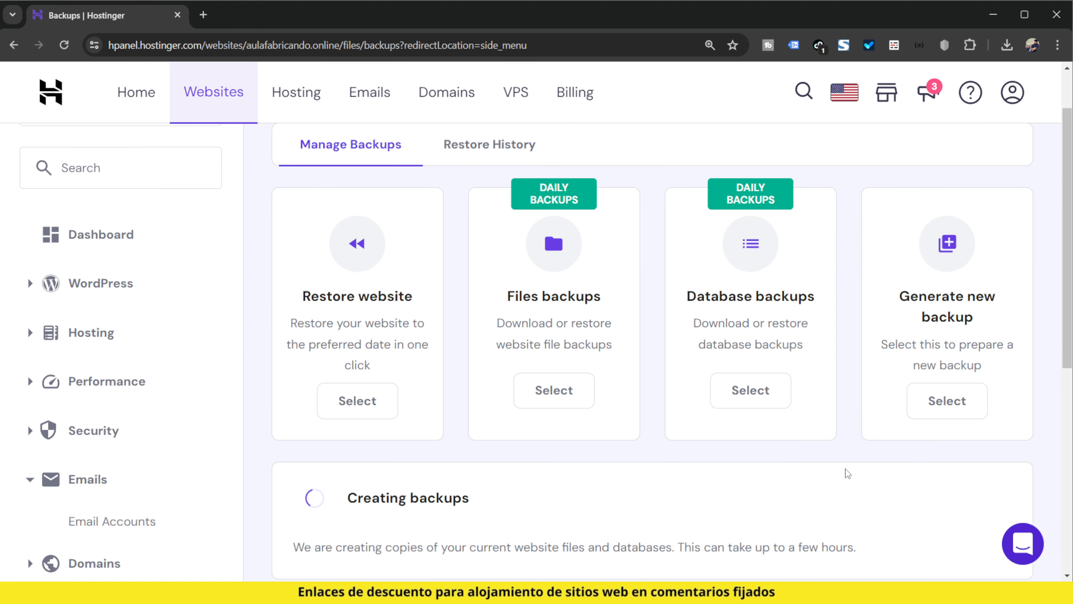
Check the backup dates offered for the full website restore of aulafabricando.online
scroll(829, 465, down, 3)
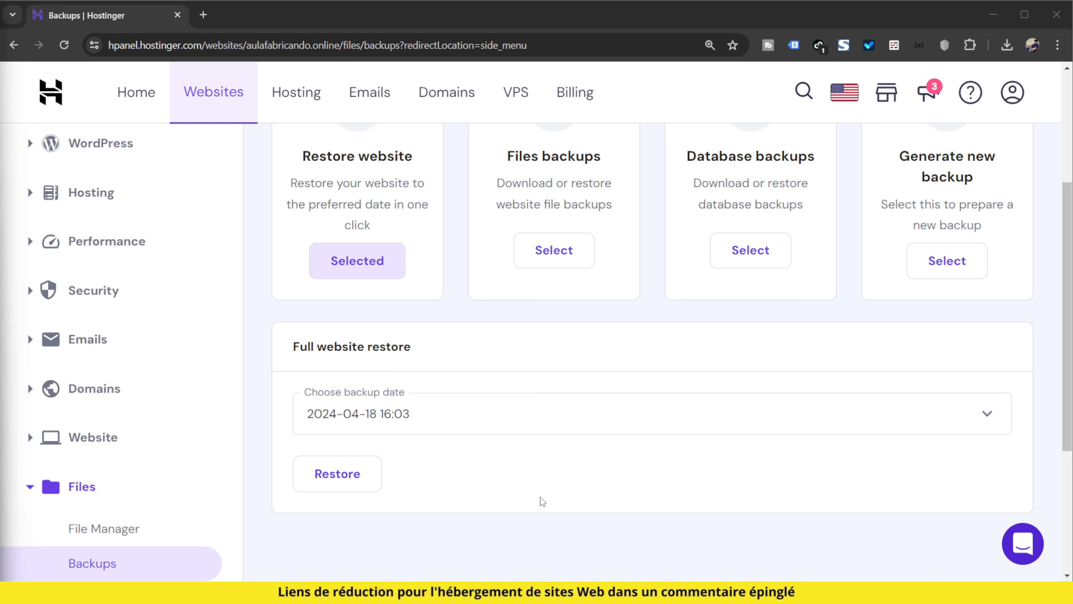
scroll(543, 501, up, 5)
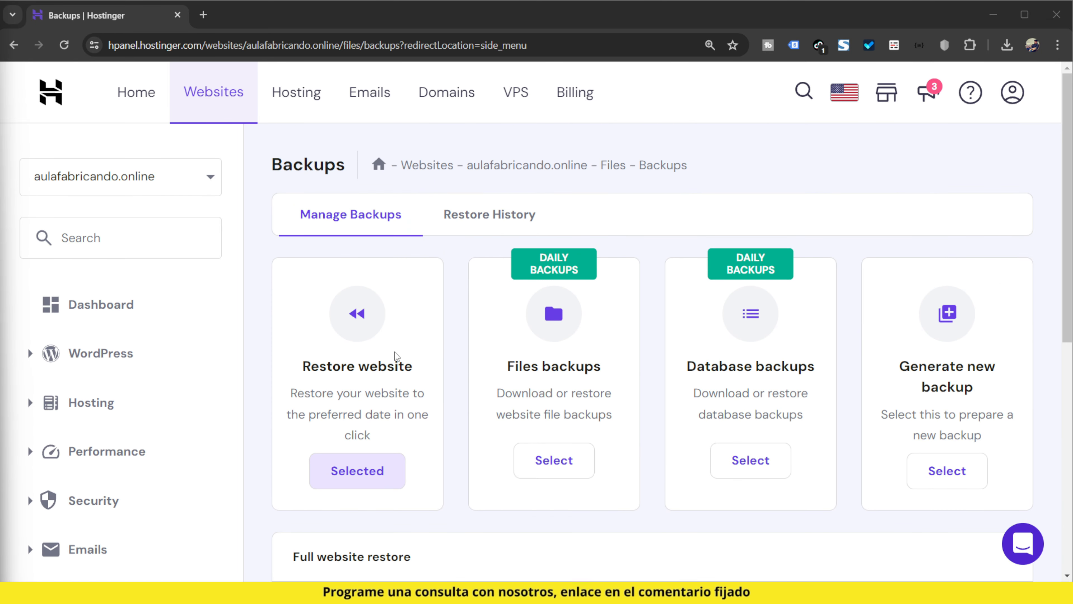
scroll(422, 338, down, 1)
scroll(422, 337, down, 10)
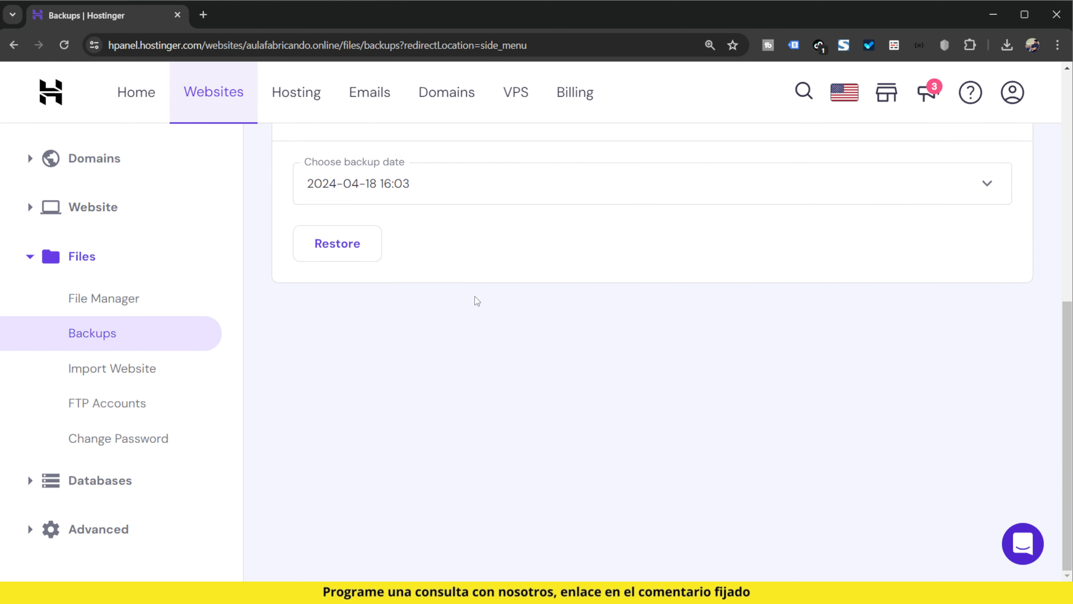
click(466, 191)
click(411, 195)
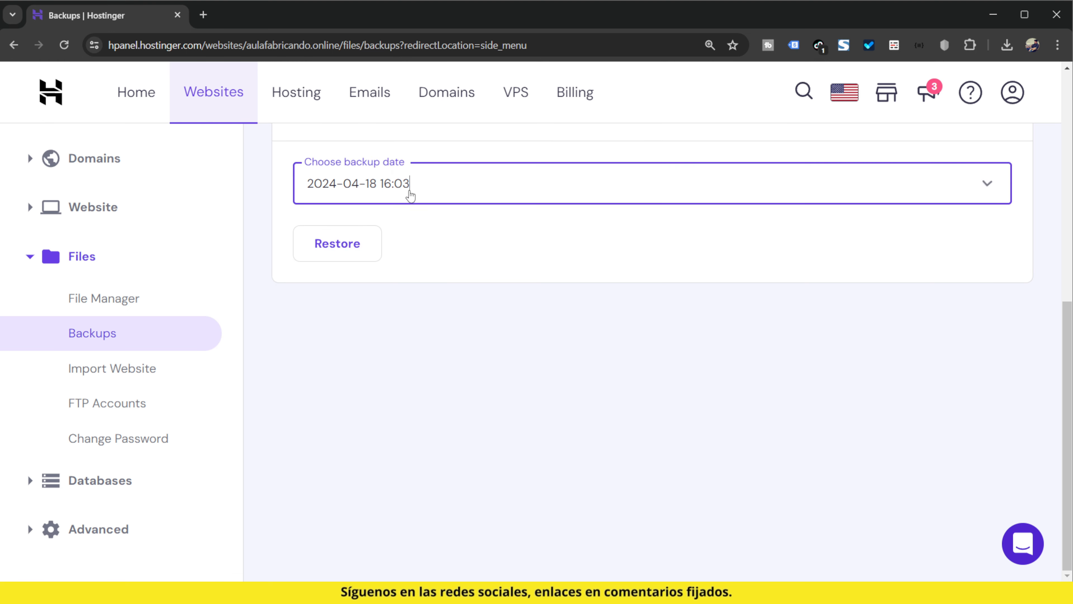
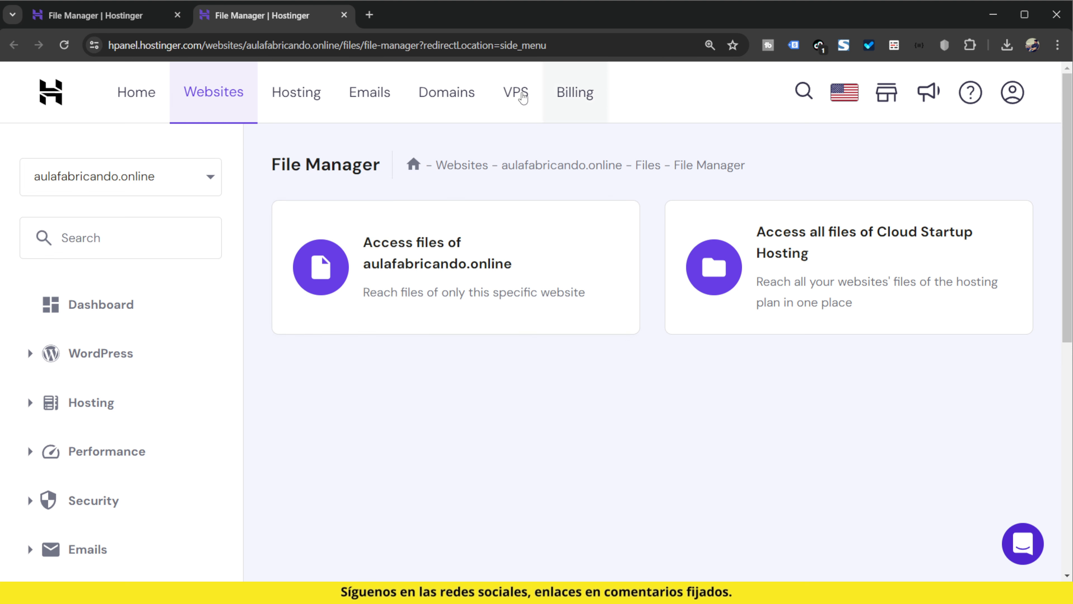
Open default-constants.php from the public_html/wp-includes folder of aulafabricando.online's website files
click(453, 267)
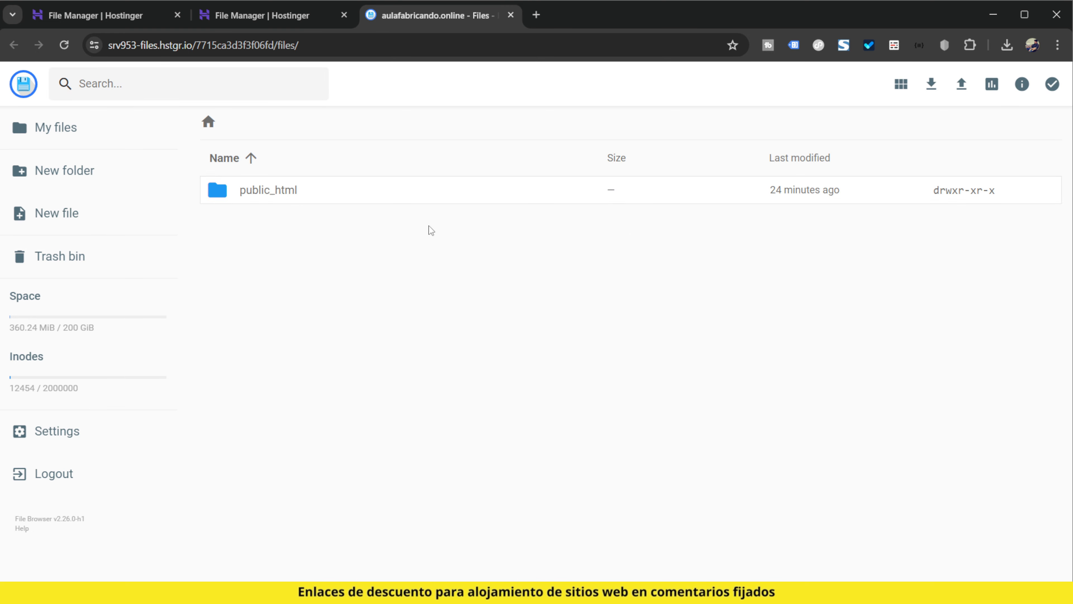
double_click(273, 190)
double_click(293, 299)
scroll(381, 362, down, 20)
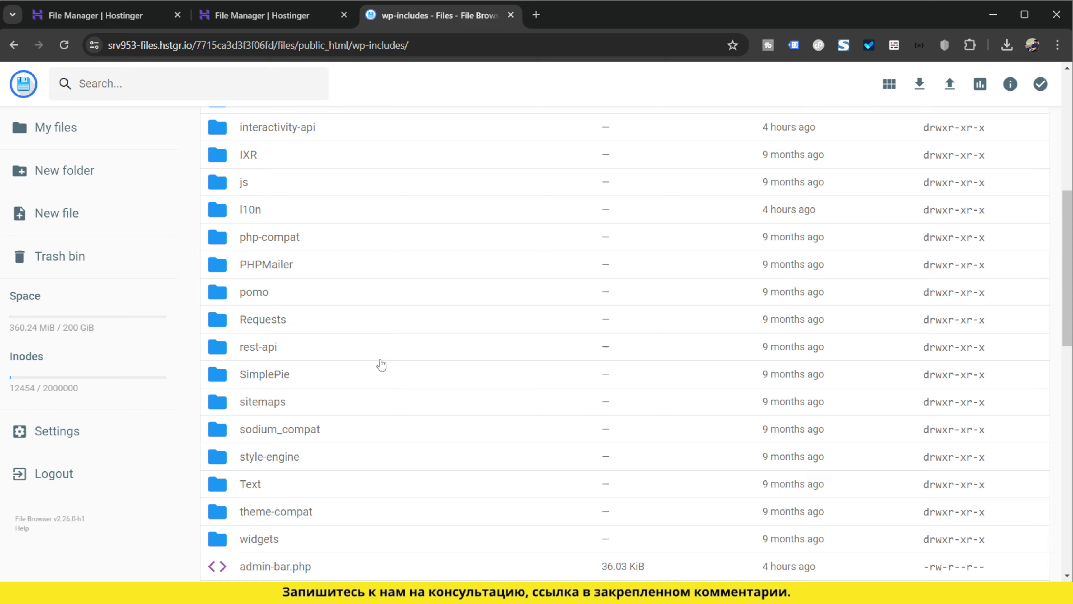
scroll(380, 371, down, 20)
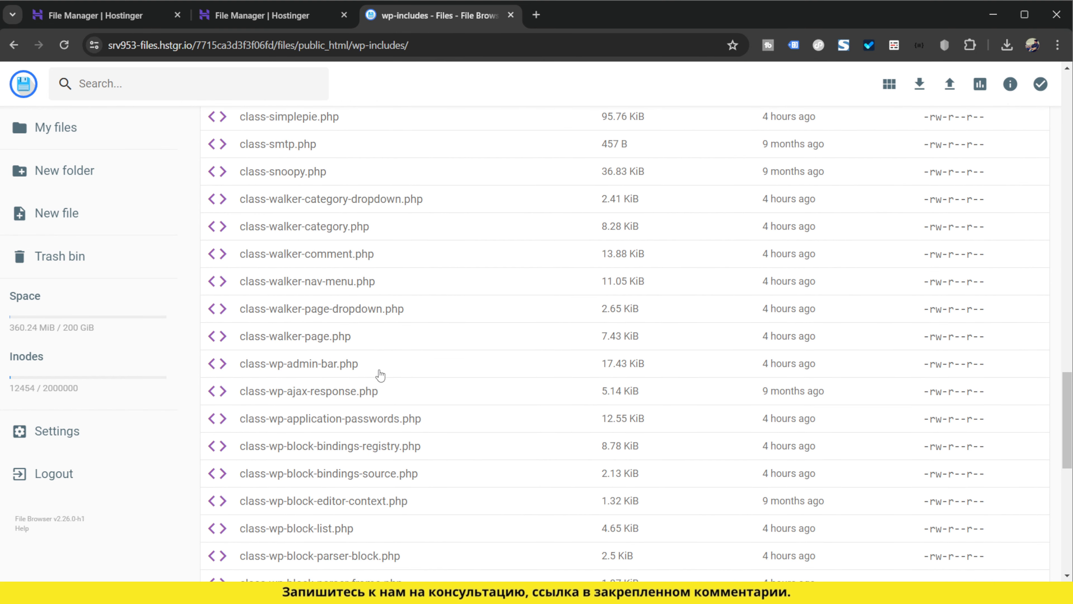
scroll(389, 395, down, 20)
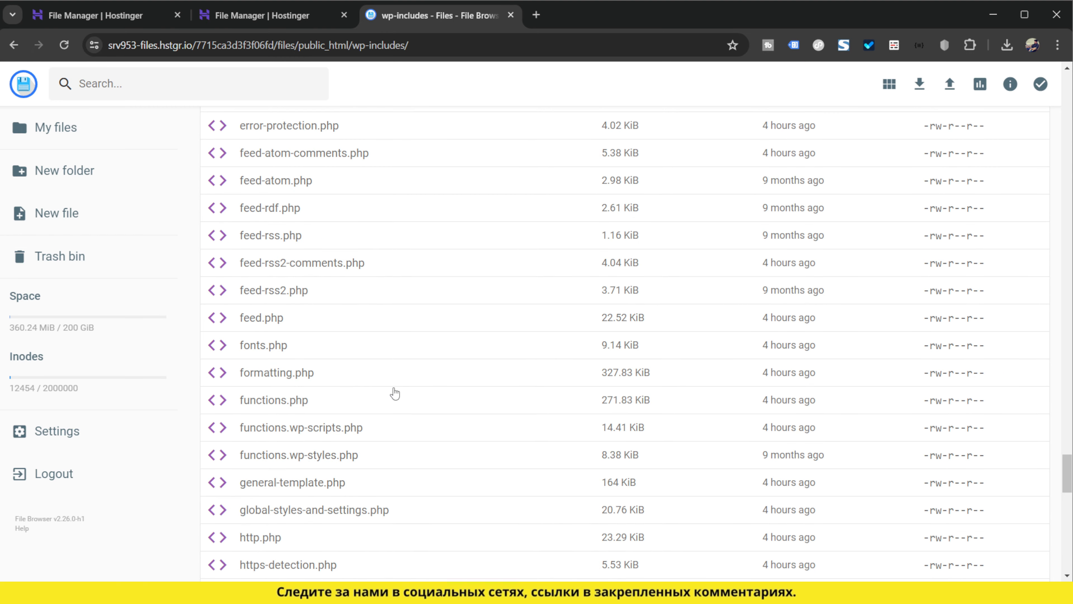
scroll(394, 394, up, 5)
scroll(395, 394, up, 3)
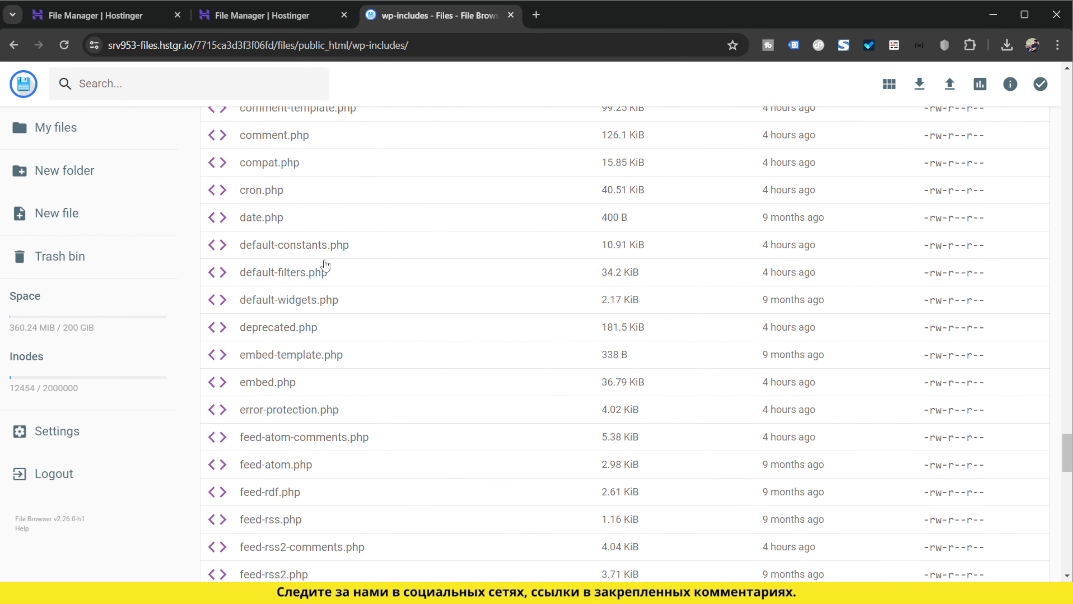
key(ctrl+plus)
key(ctrl+plus)
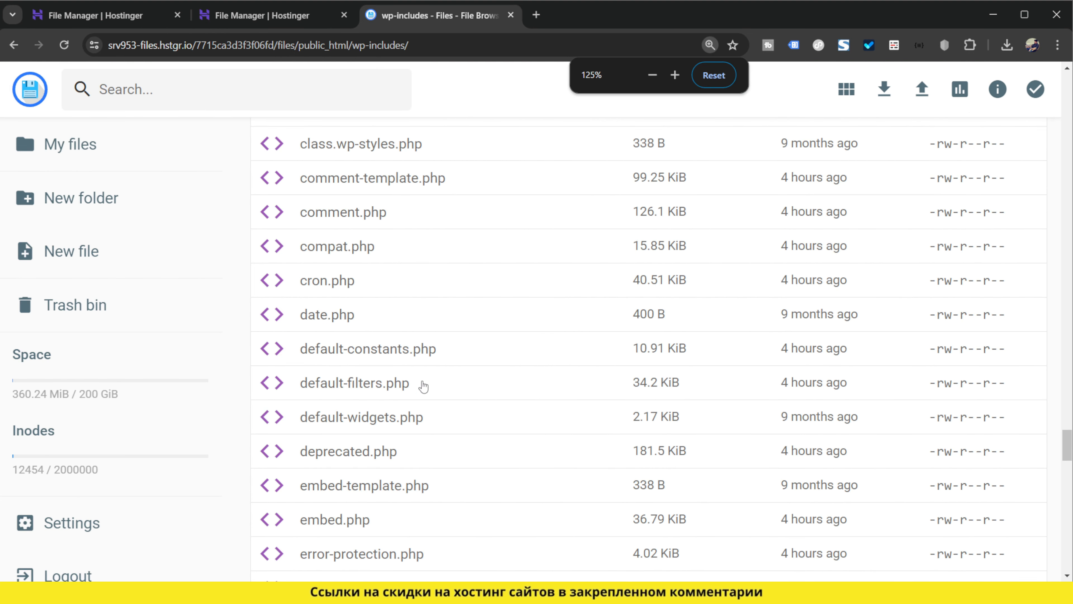
double_click(399, 356)
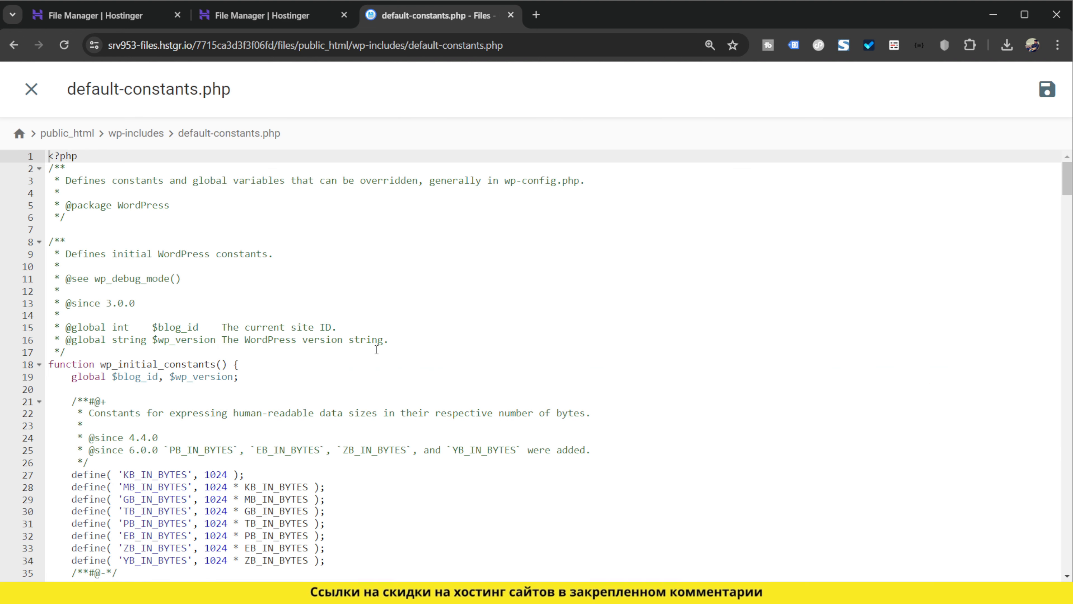
Set WP_MEMORY_LIMIT in the is_multisite() branch on line 50 to '1024M'
scroll(375, 351, down, 5)
key(ctrl+plus)
key(ctrl+plus)
scroll(375, 351, down, 5)
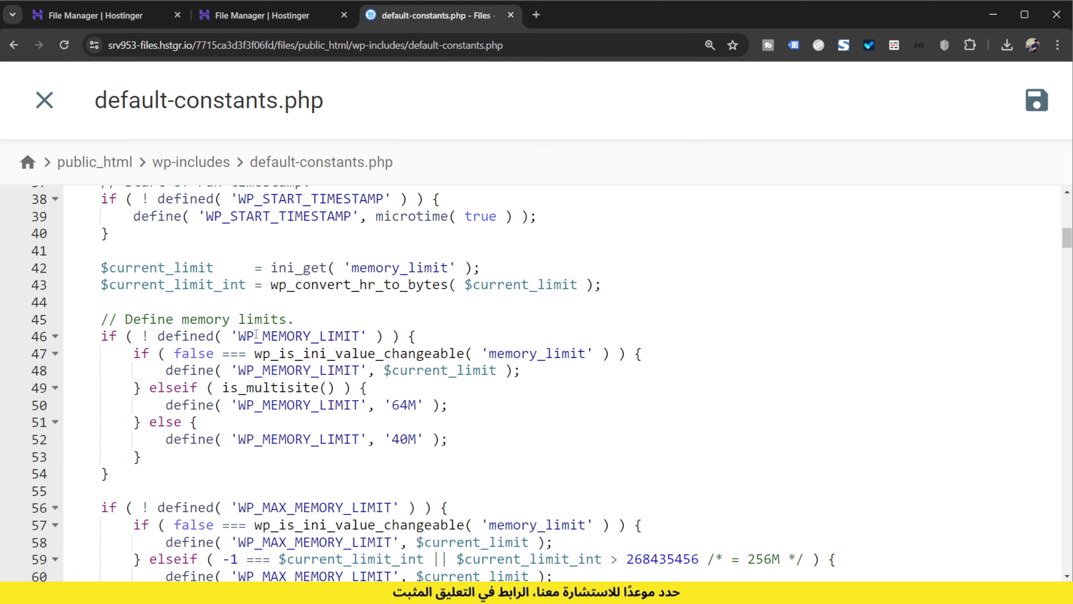
scroll(256, 334, down, 1)
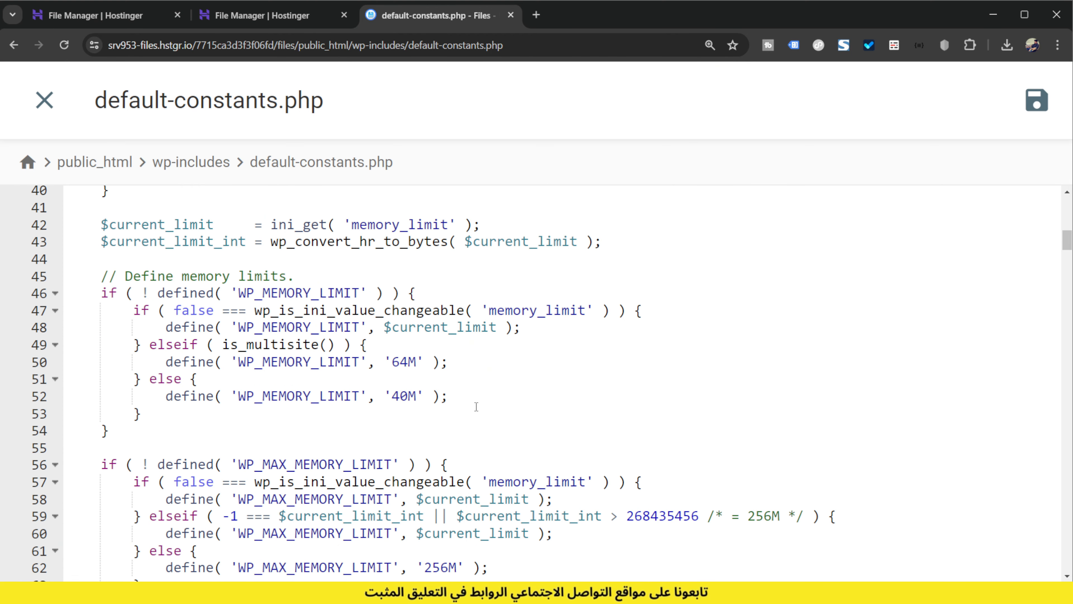
click(401, 362)
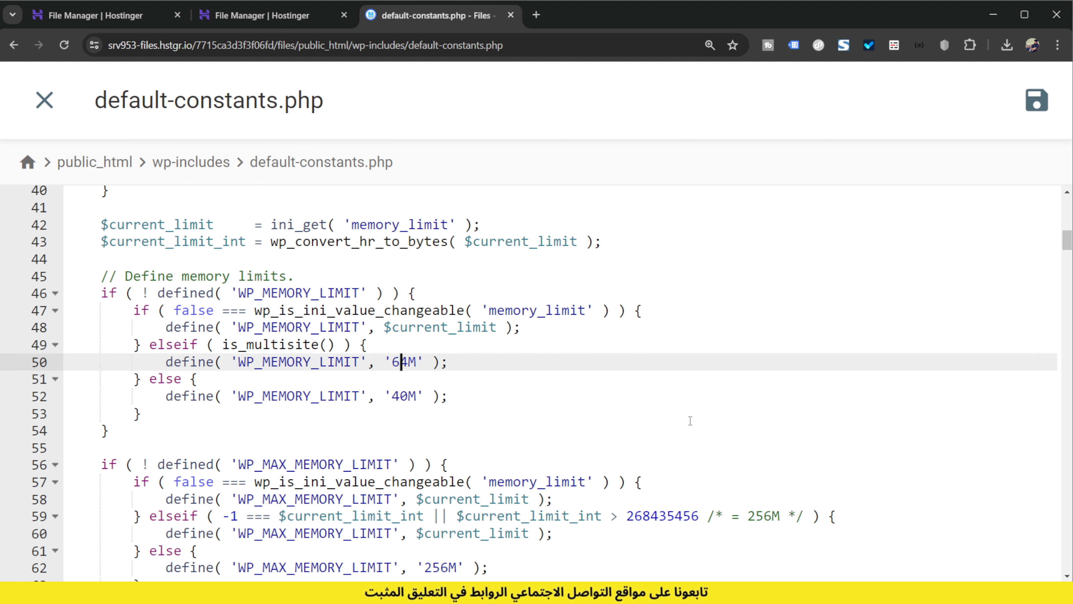
key(BackSpace)
key(Delete)
text(1024)
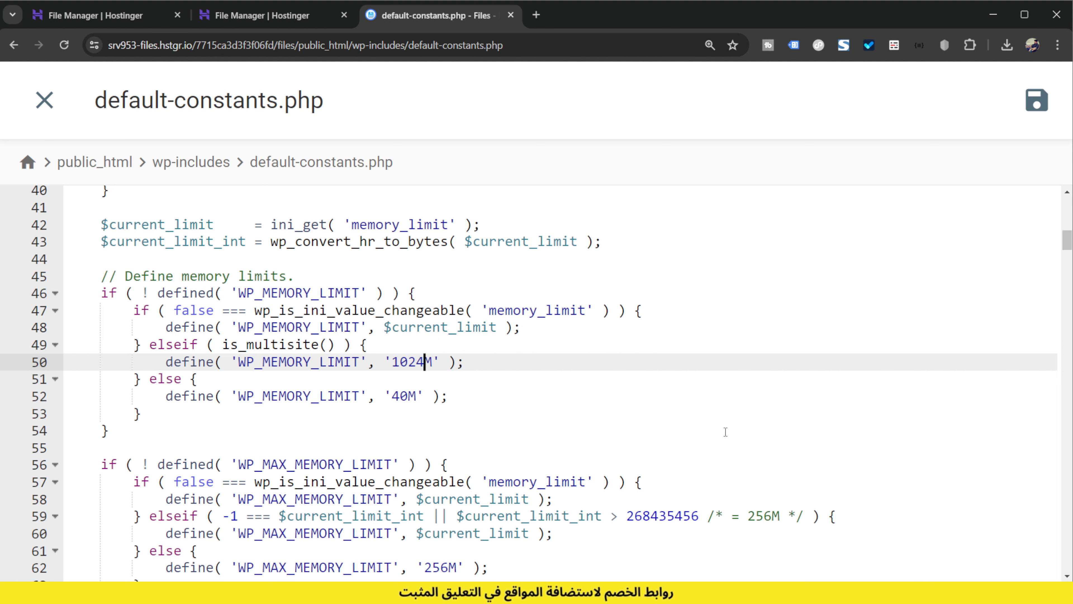
Set WP_MEMORY_LIMIT in the else branch on line 52 to '1024M'
click(409, 396)
key(BackSpace)
key(BackSpace)
text(1024)
Set WP_MAX_MEMORY_LIMIT in the else branch on line 62 to '1024M' and save default-constants.php
scroll(405, 512, down, 2)
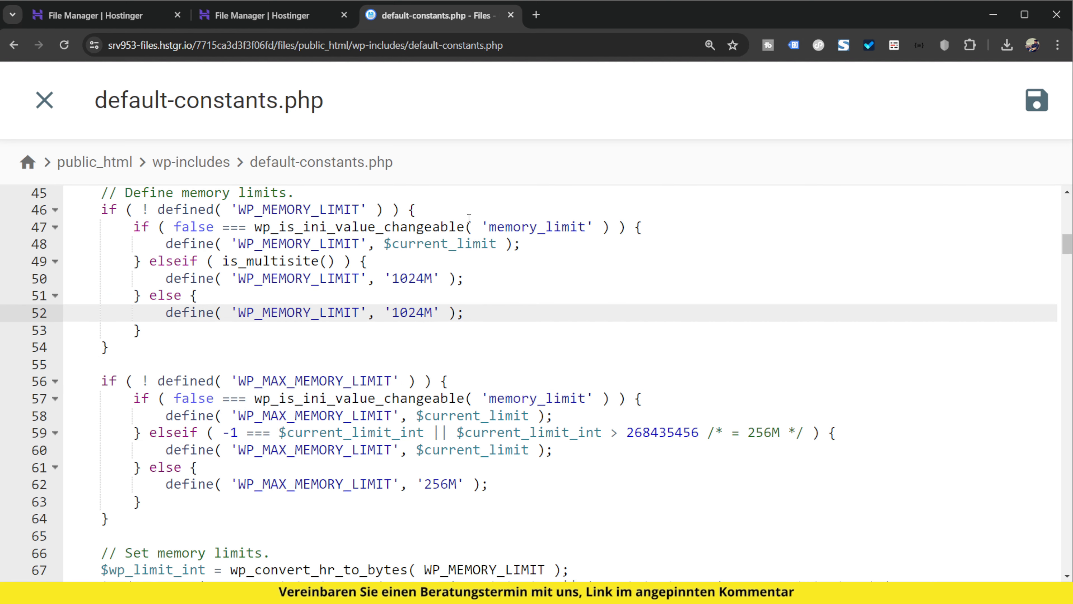
double_click(436, 486)
click(450, 486)
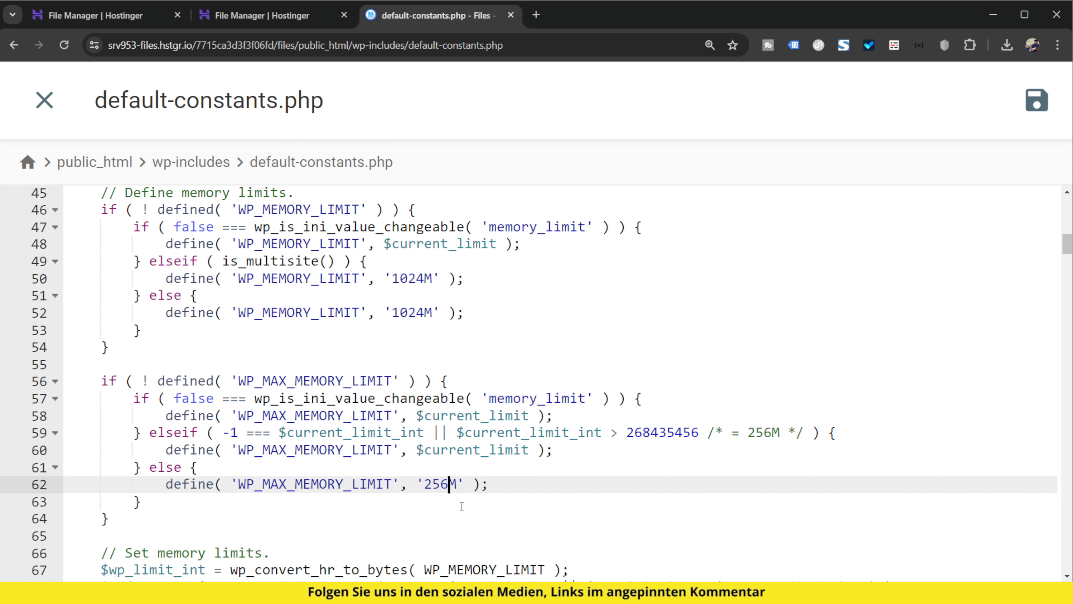
key(BackSpace)
key(BackSpace)
key(BackSpace)
text(1024)
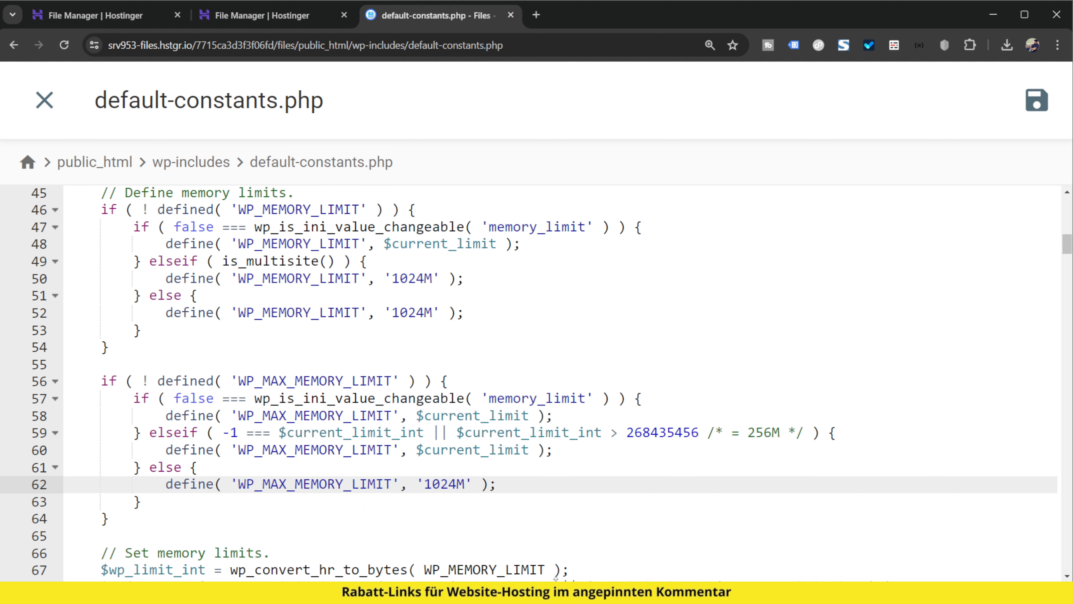
click(1043, 120)
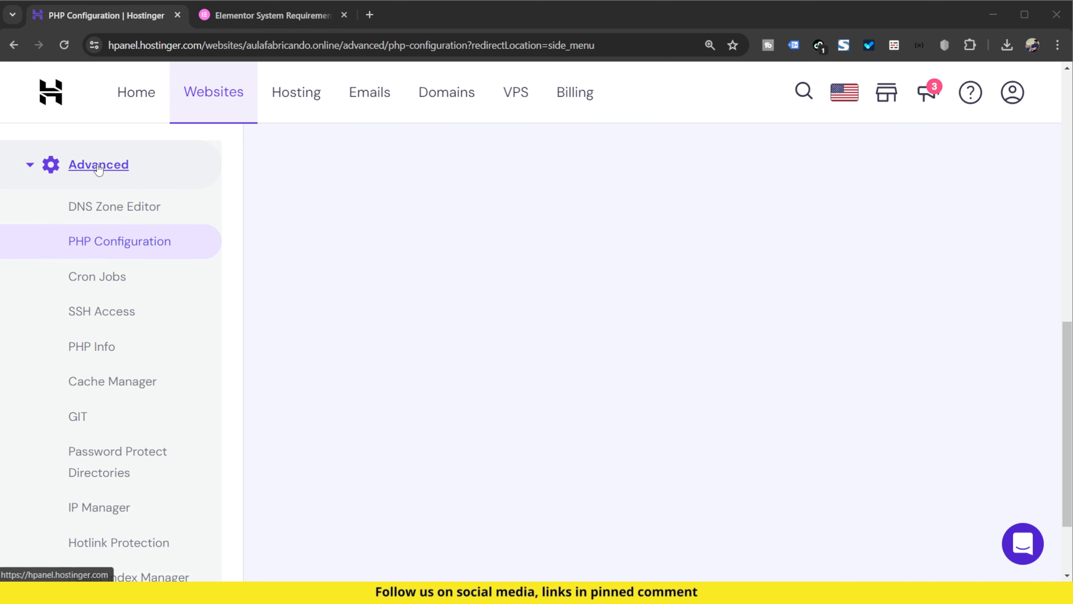
Review which built-in and optional PHP extensions are enabled in the PHP Configuration of aulafabricando.online
click(123, 241)
scroll(549, 338, up, 5)
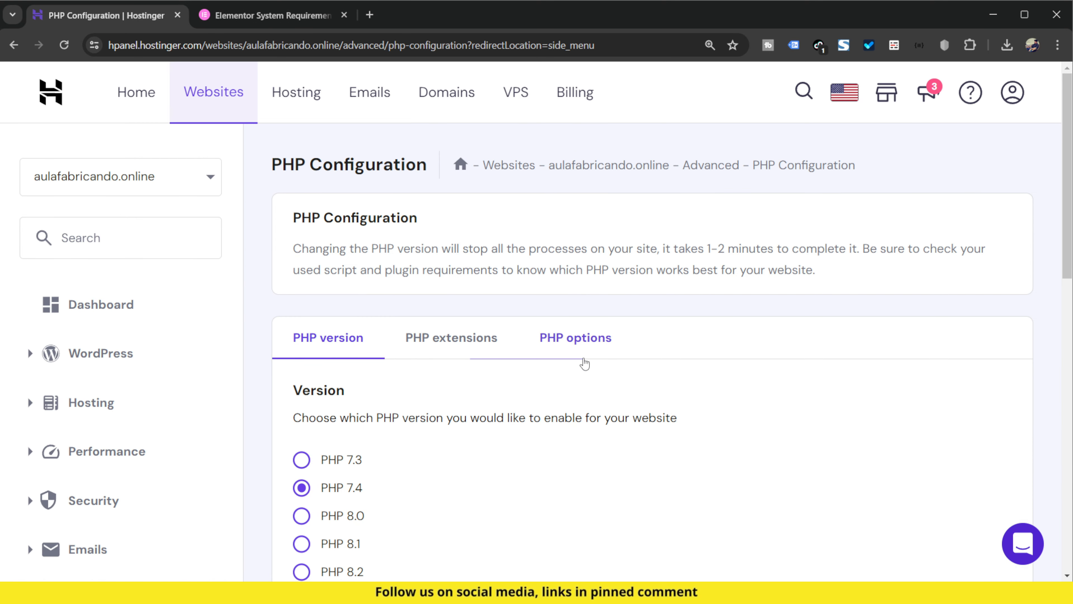
click(463, 340)
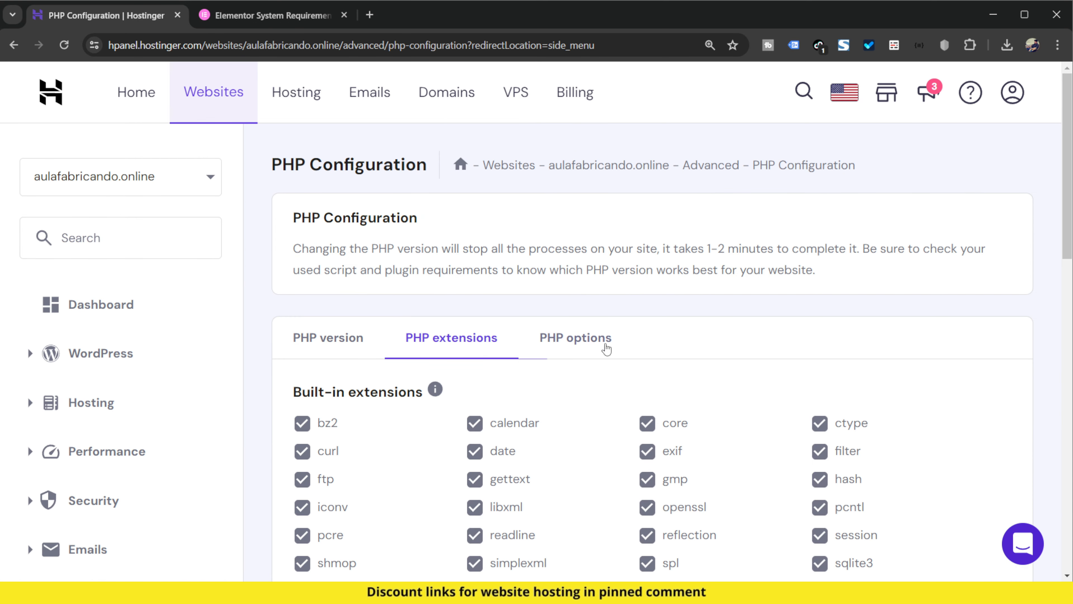
scroll(606, 348, down, 6)
scroll(689, 350, up, 5)
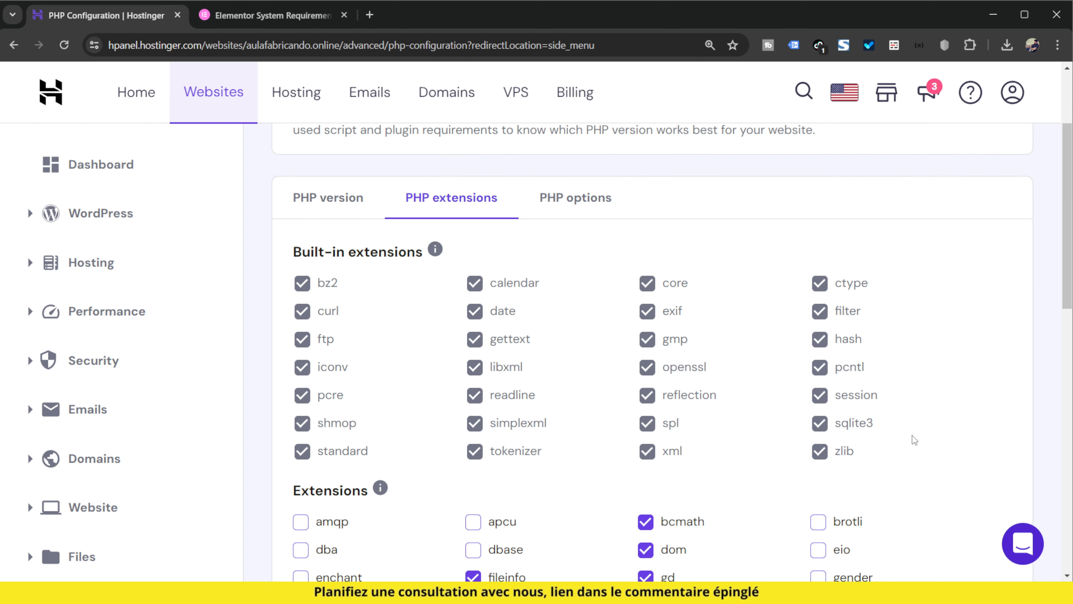
scroll(914, 439, down, 5)
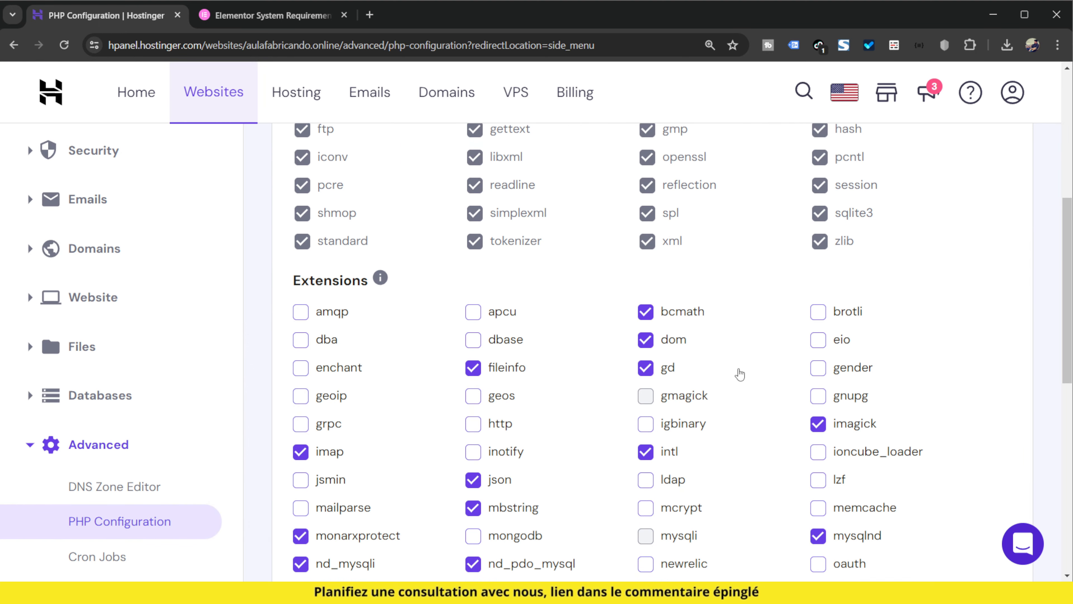
scroll(737, 372, down, 6)
scroll(758, 401, down, 6)
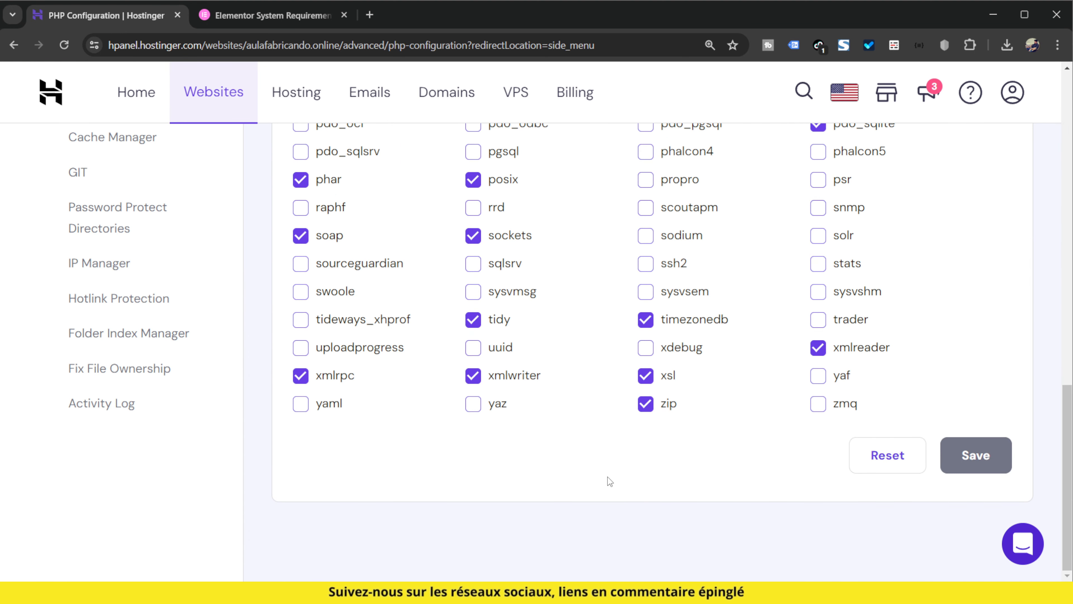
scroll(896, 410, up, 10)
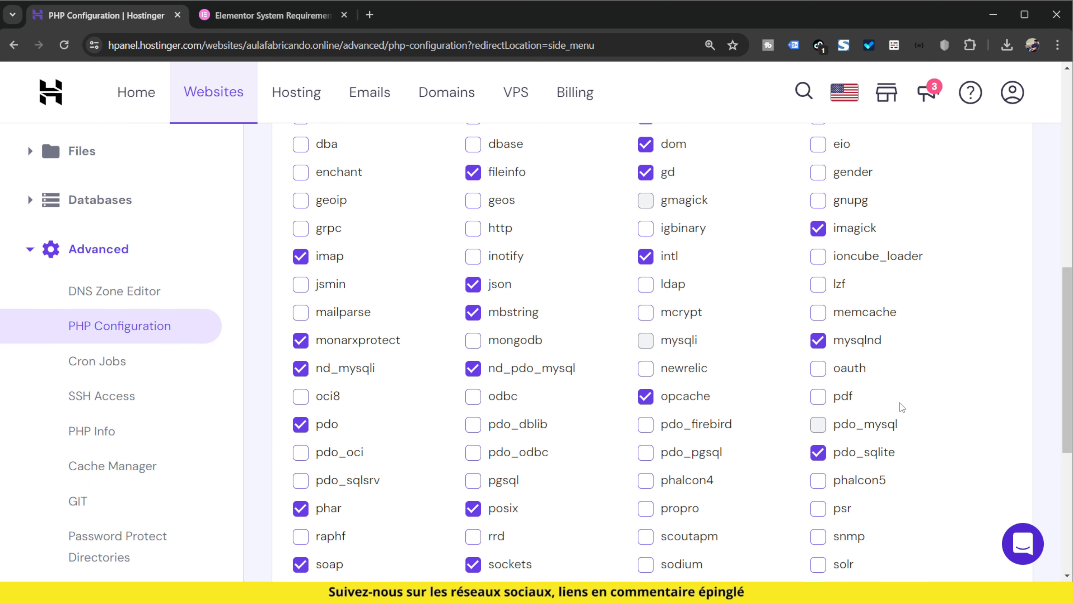
scroll(902, 408, up, 5)
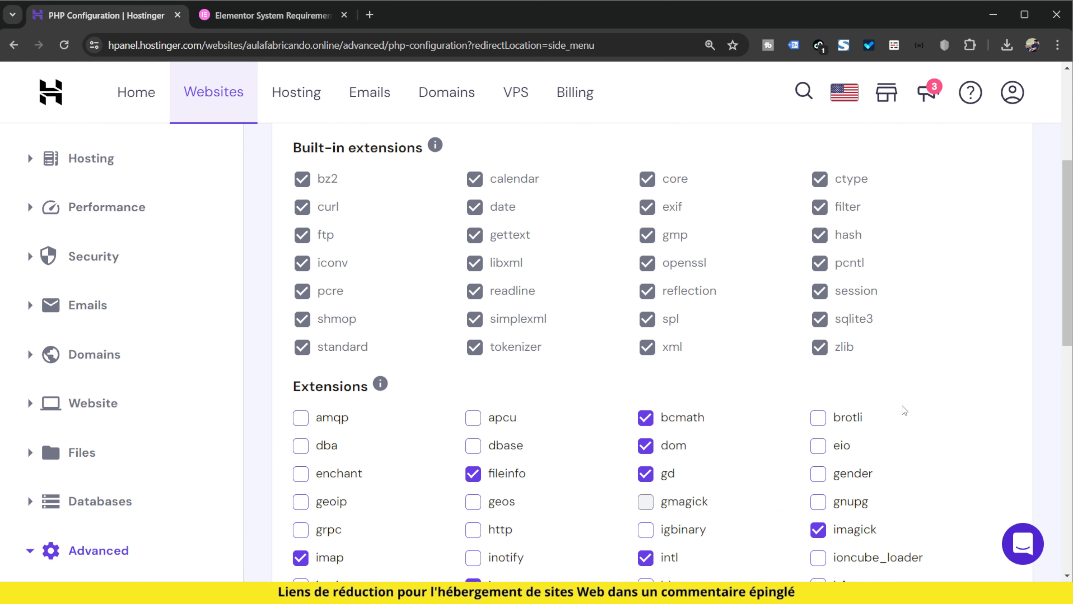
scroll(766, 503, down, 5)
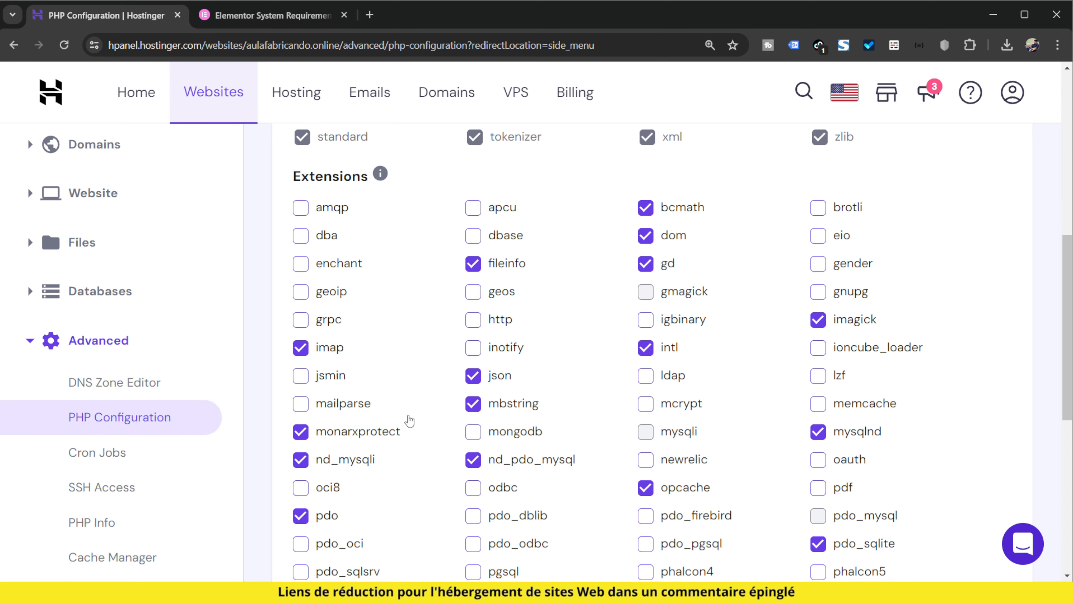
scroll(794, 359, down, 5)
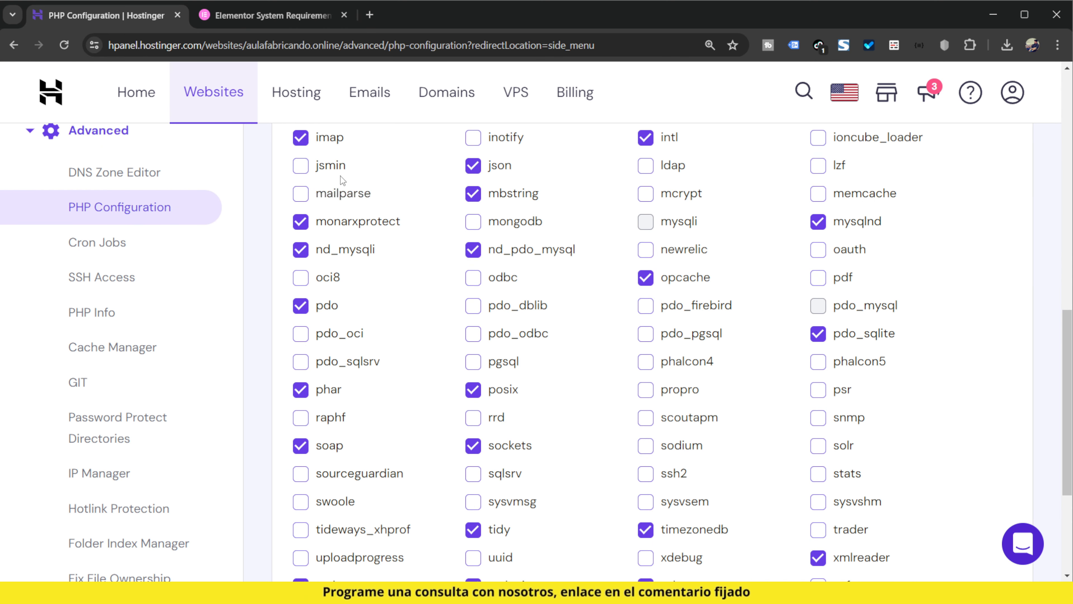
scroll(734, 412, down, 5)
scroll(733, 412, up, 13)
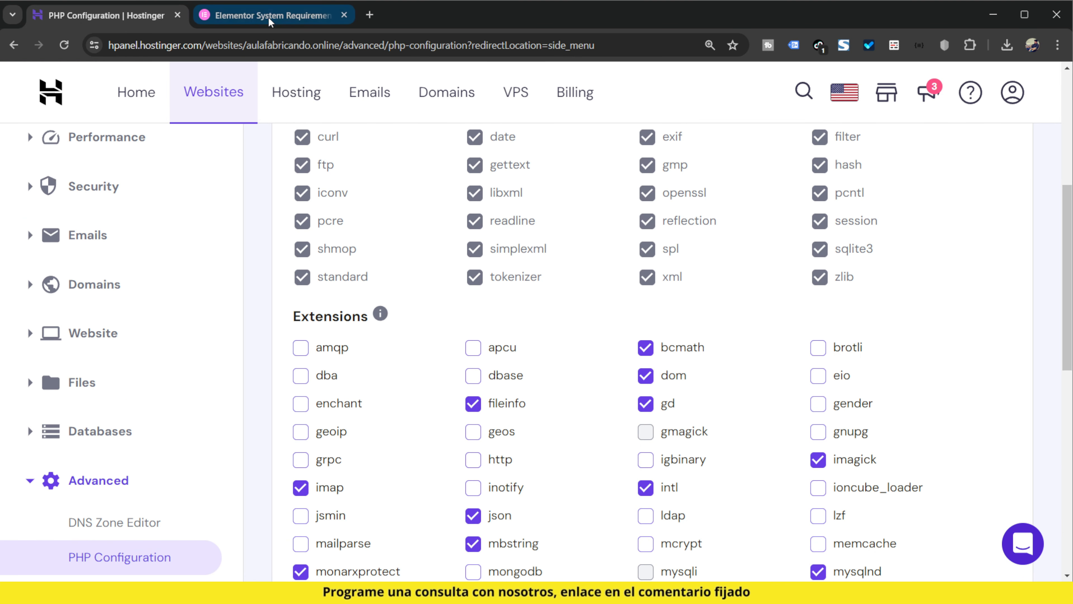
Check the PHP Z-Lib extension advice in Elementor's system requirements and return to Hostinger's PHP Configuration
mouse_move(268, 22)
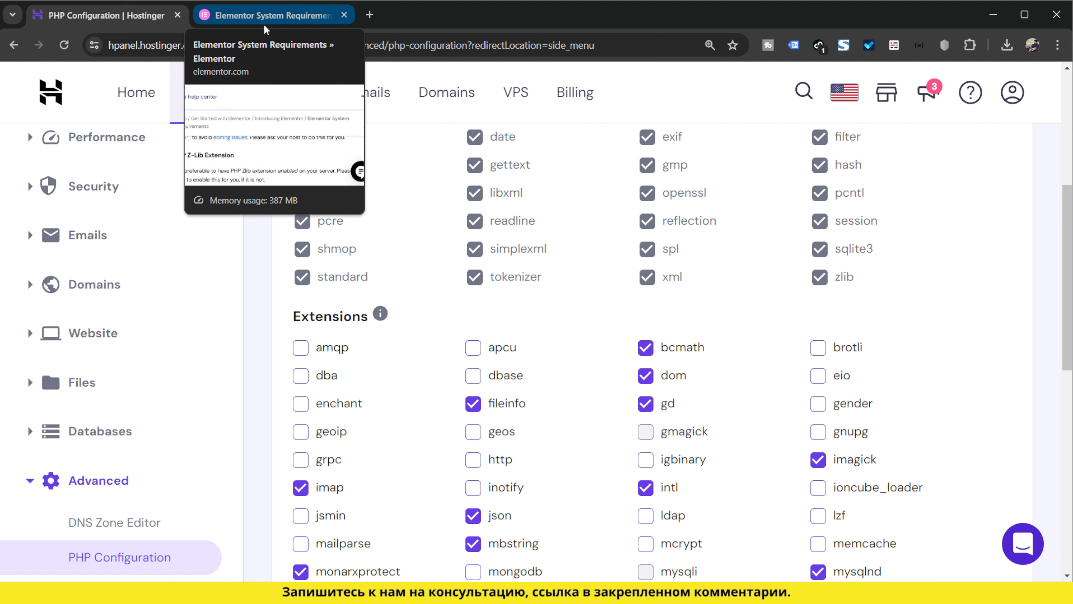
click(265, 26)
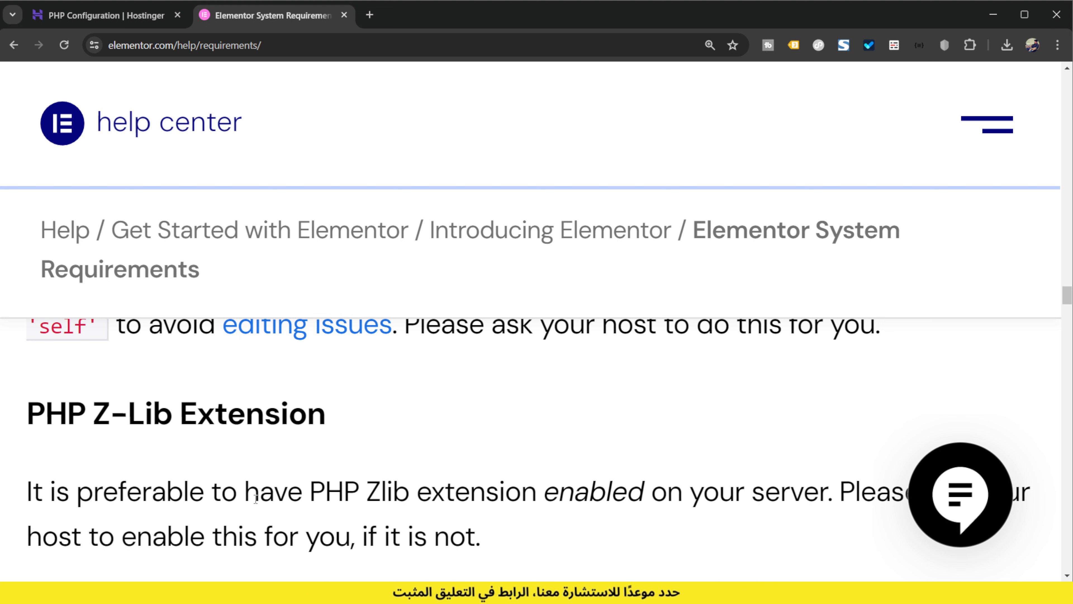
click(89, 26)
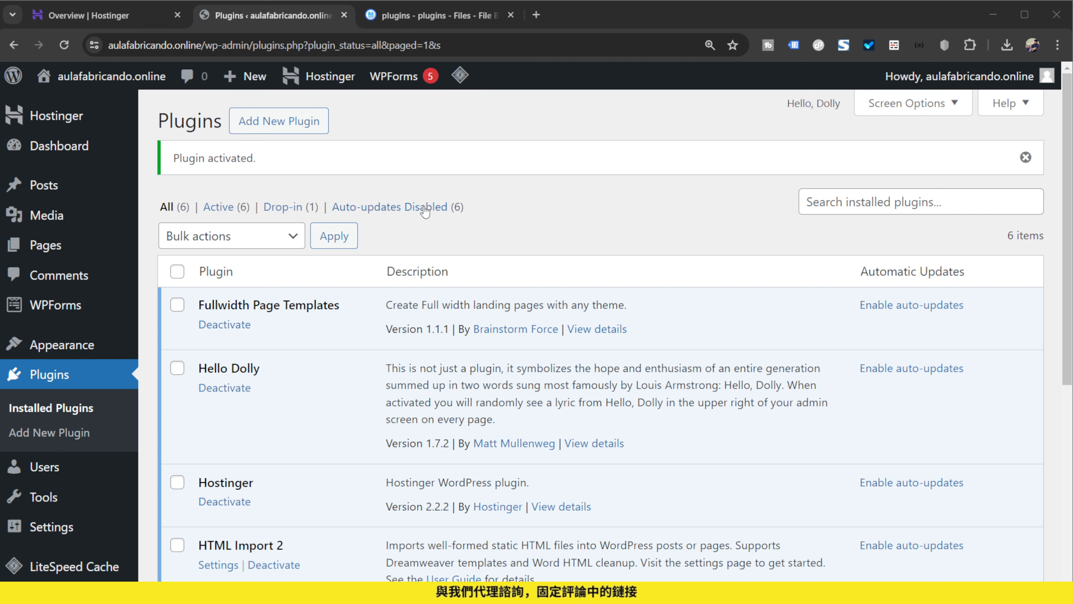
Look through the installed WordPress plugins and deactivate Hello Dolly
scroll(359, 237, down, 5)
scroll(279, 360, down, 2)
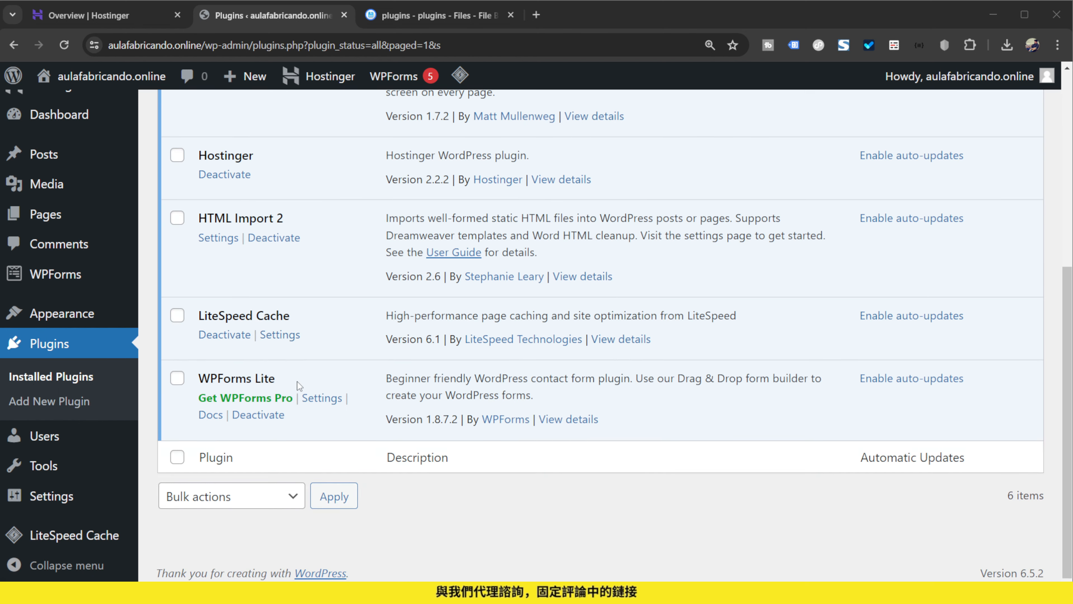
scroll(302, 382, up, 5)
click(224, 270)
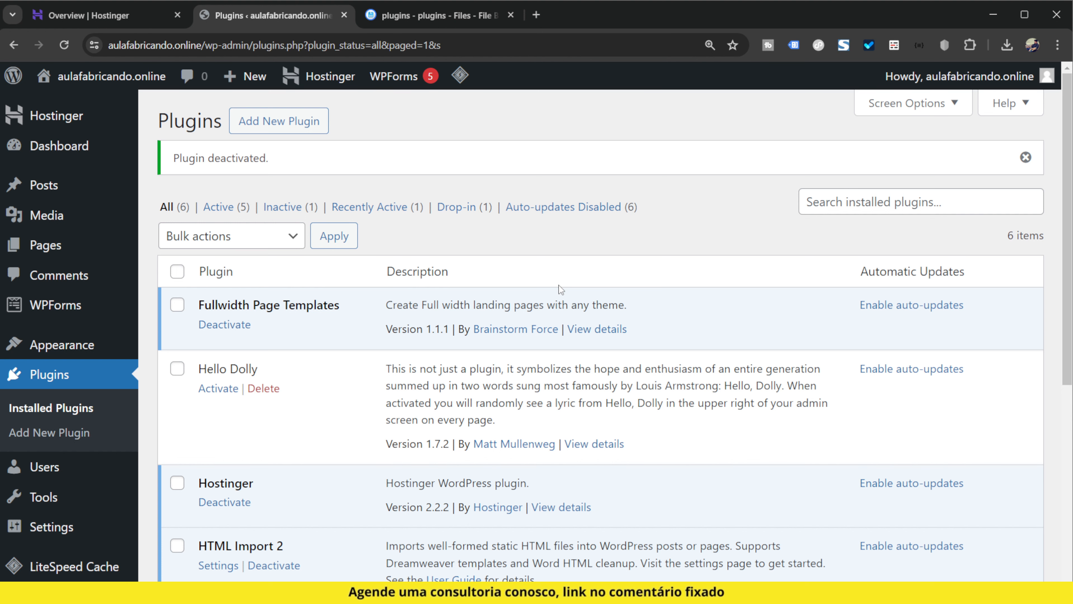
Switch back to Hostinger's hPanel and open the File Manager for only aulafabricando.online's files
click(140, 16)
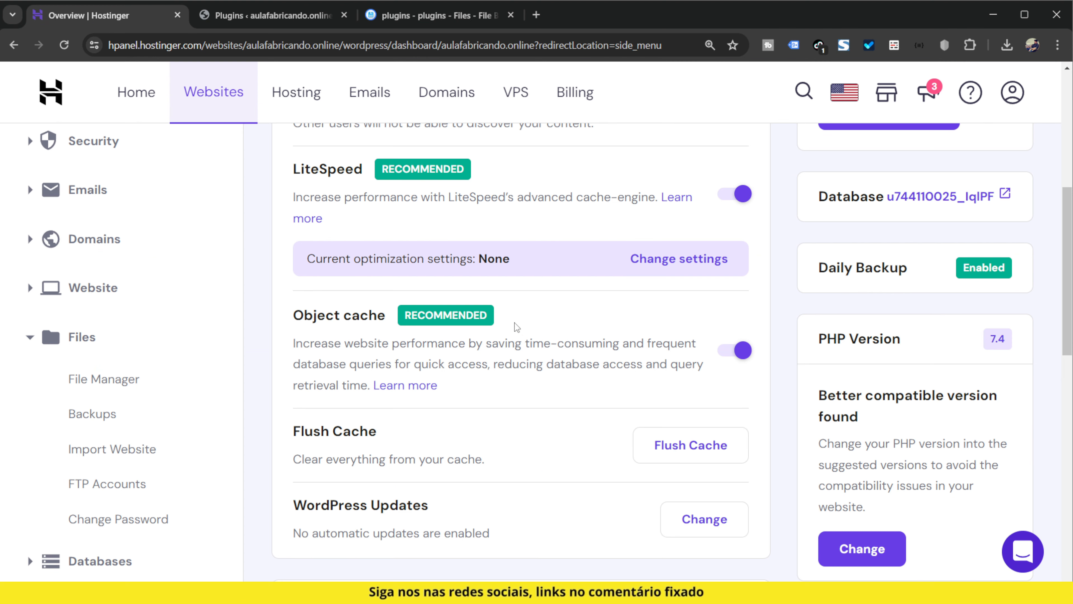
scroll(283, 319, up, 6)
scroll(282, 306, down, 5)
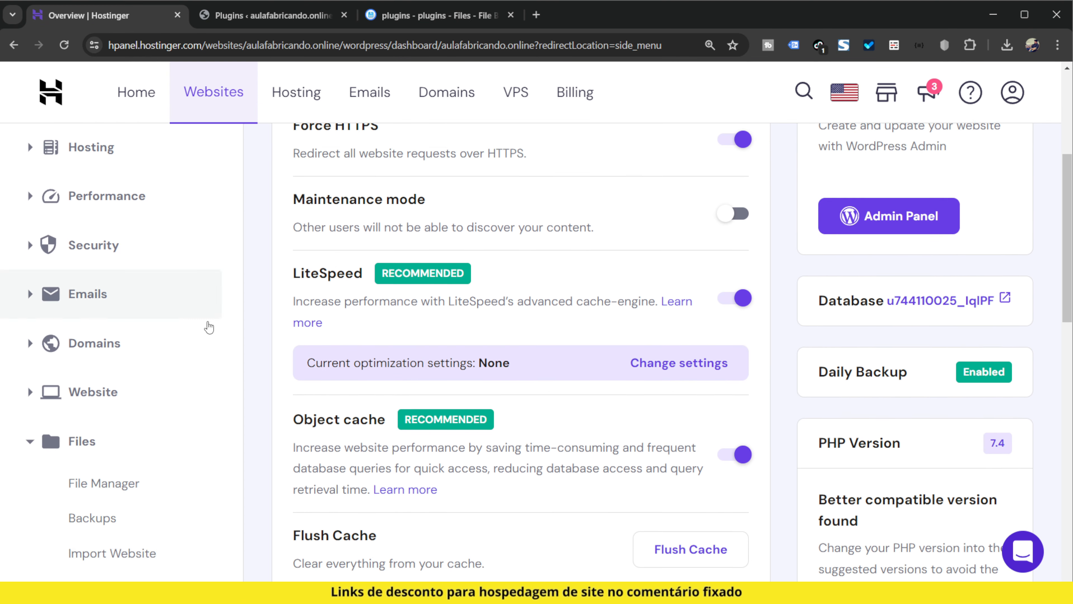
scroll(208, 327, down, 4)
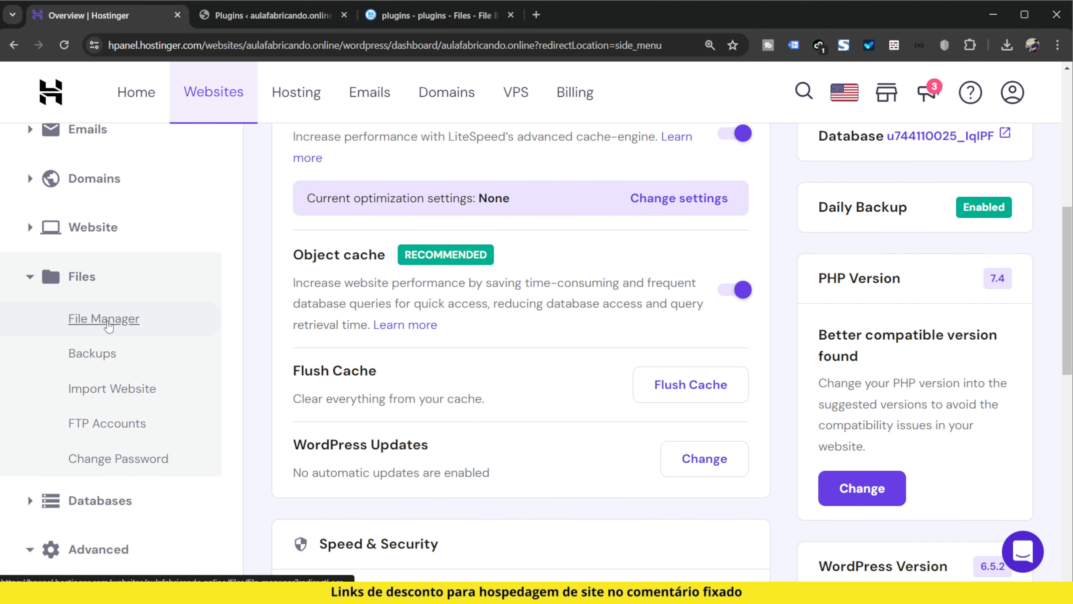
click(107, 323)
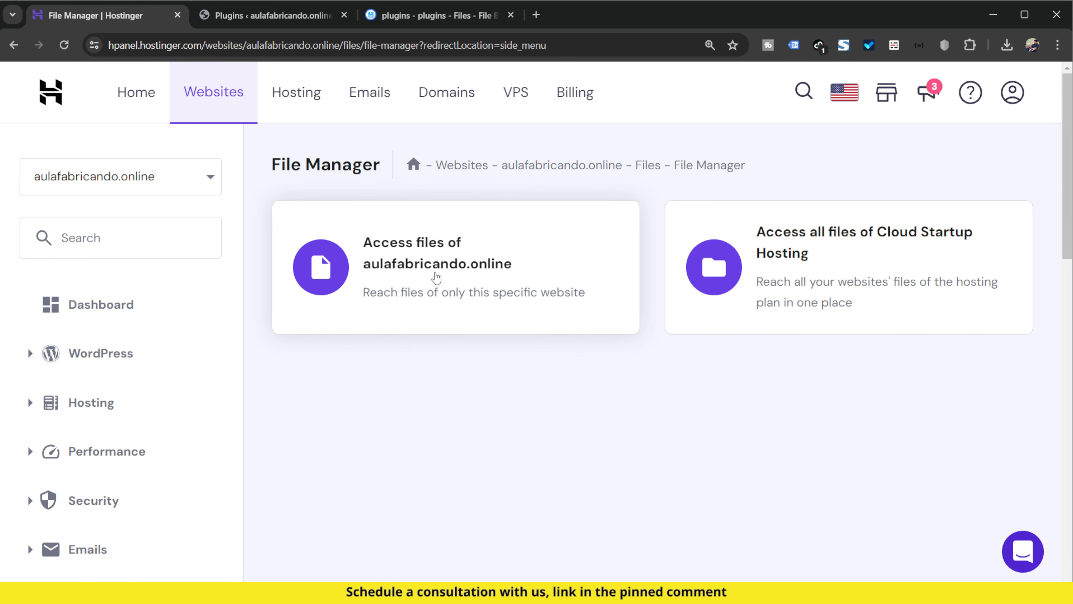
click(436, 278)
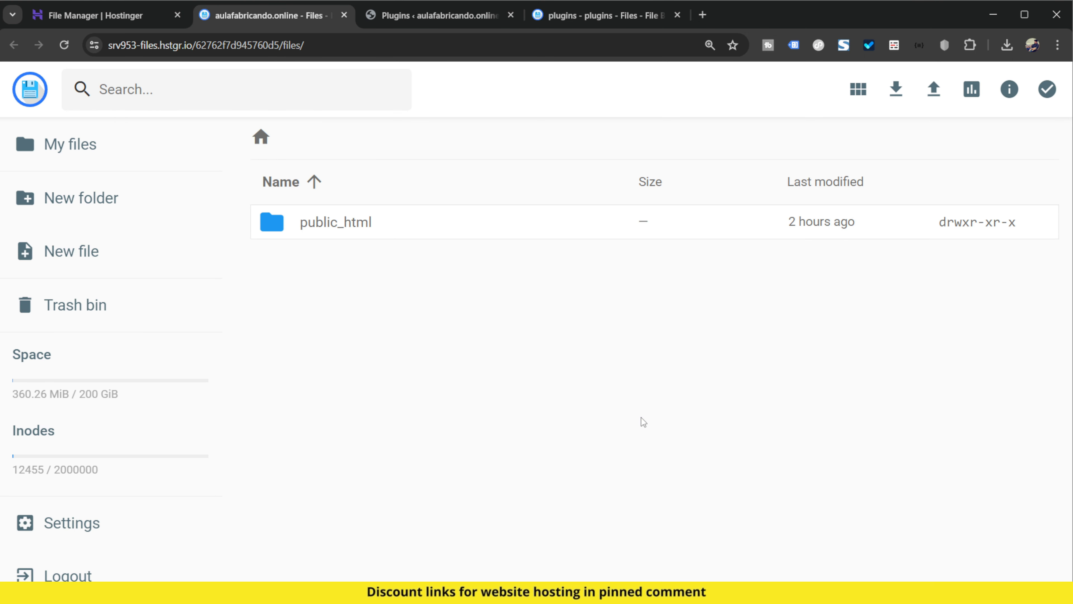
Open the site's plugins folder inside public_html/wp-content
double_click(446, 233)
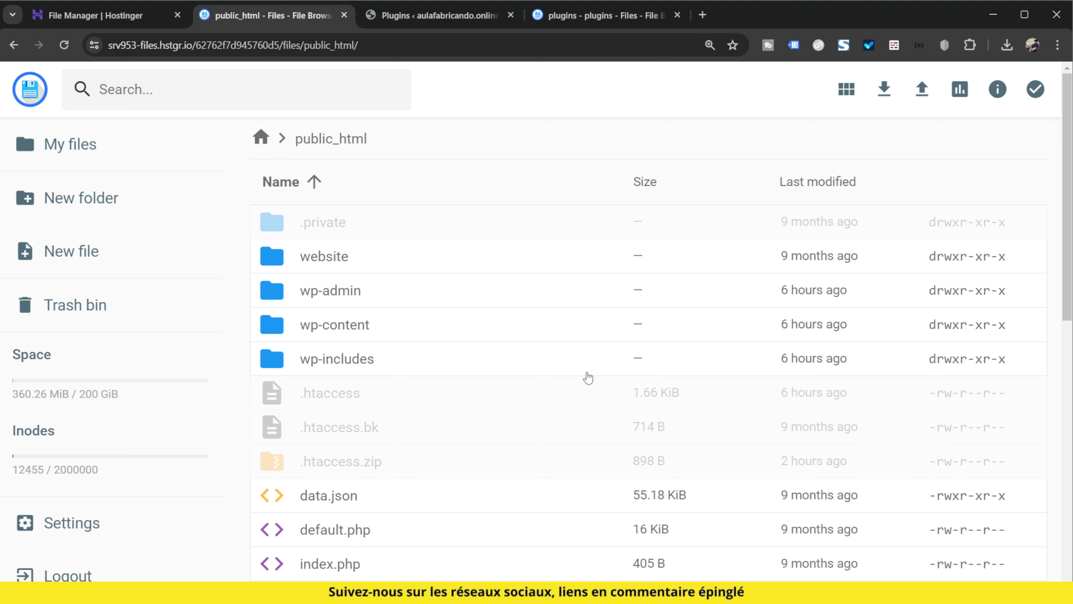
double_click(431, 329)
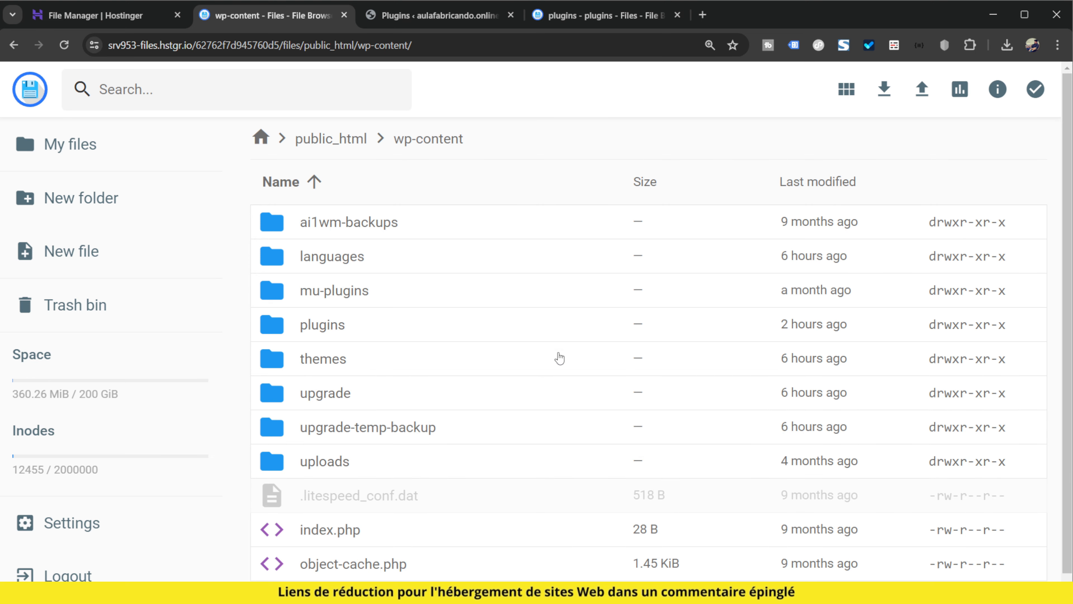
double_click(364, 324)
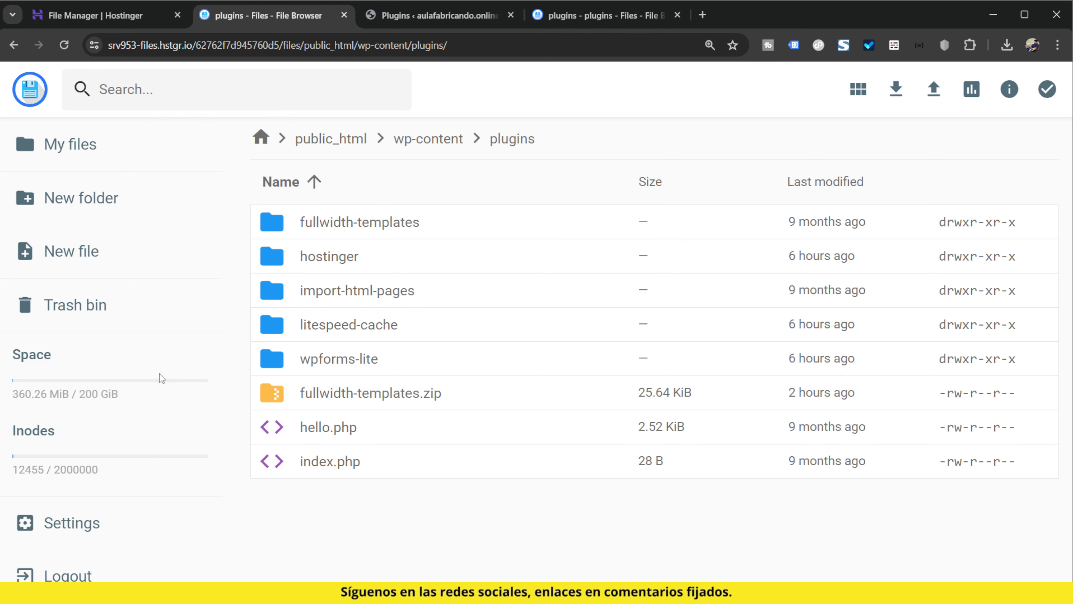
Check the Fullwidth Page Templates name in WordPress's installed plugins and return to the plugins folder in the file browser
click(401, 24)
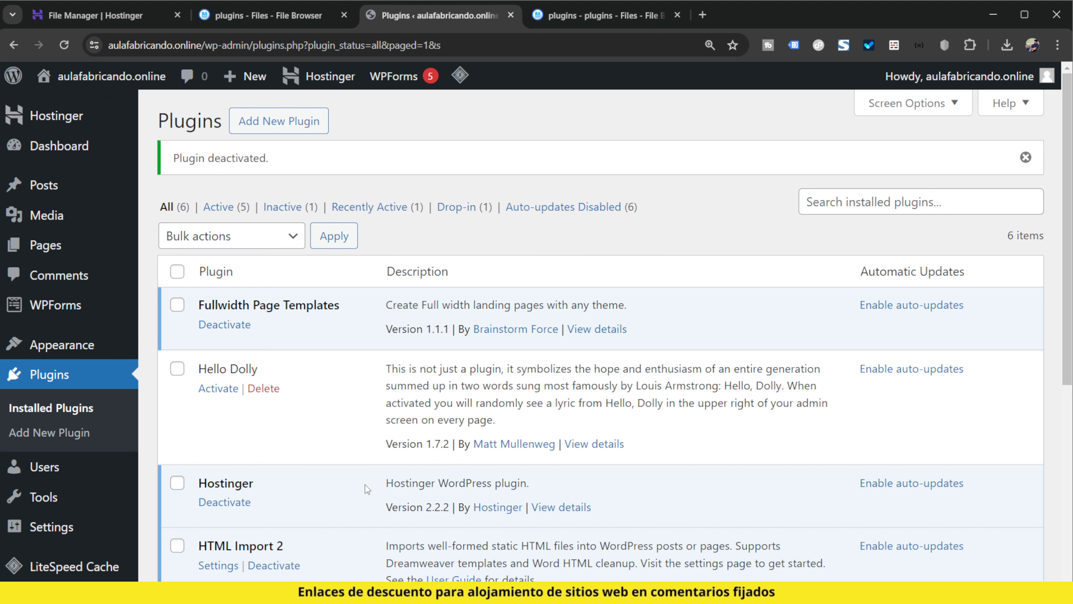
drag(198, 303, 268, 303)
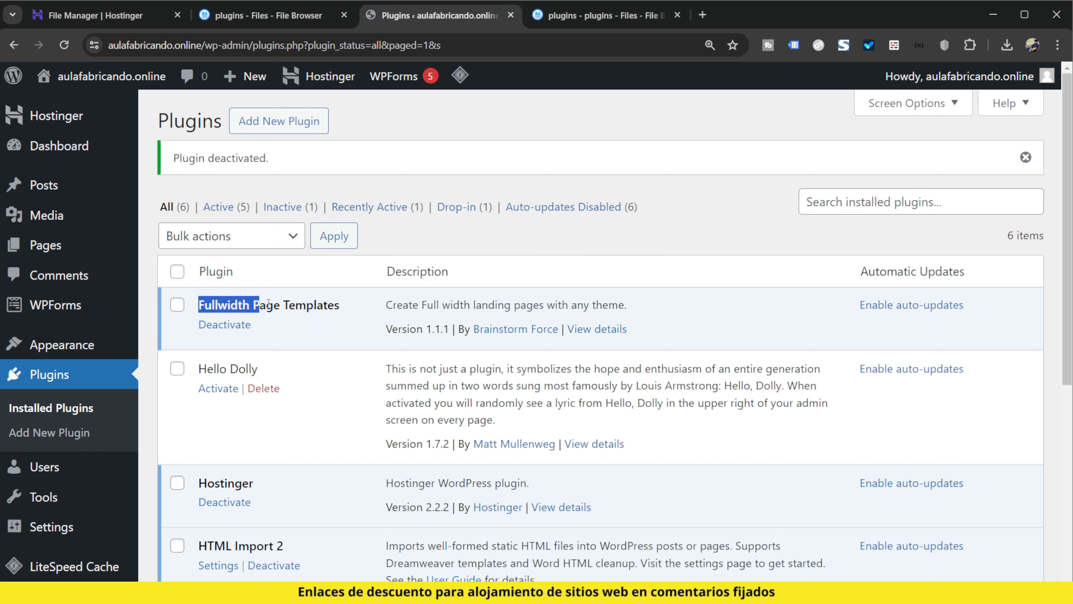
click(327, 324)
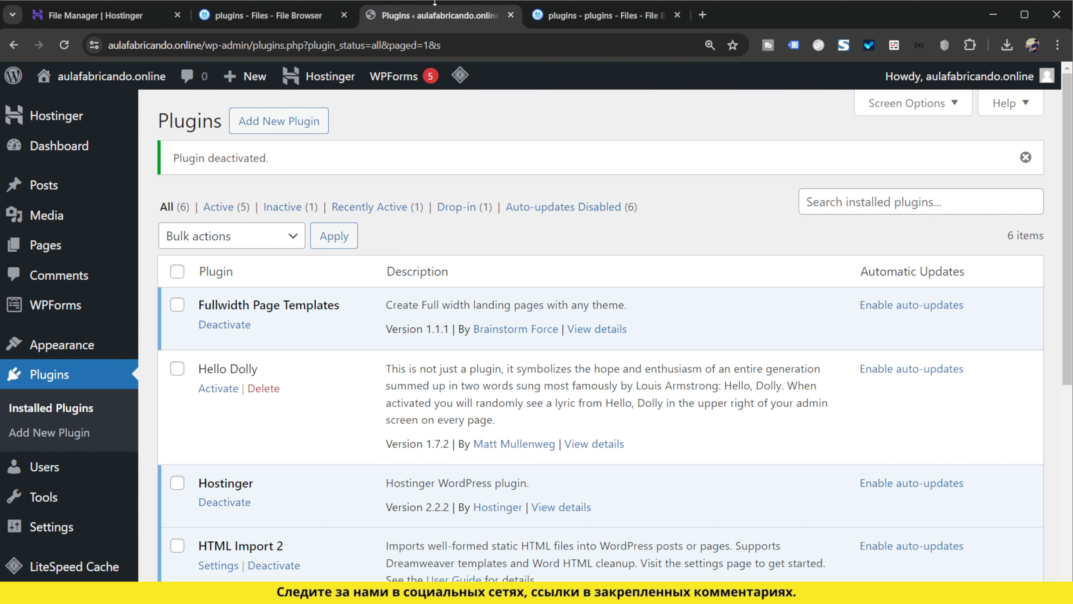
click(309, 16)
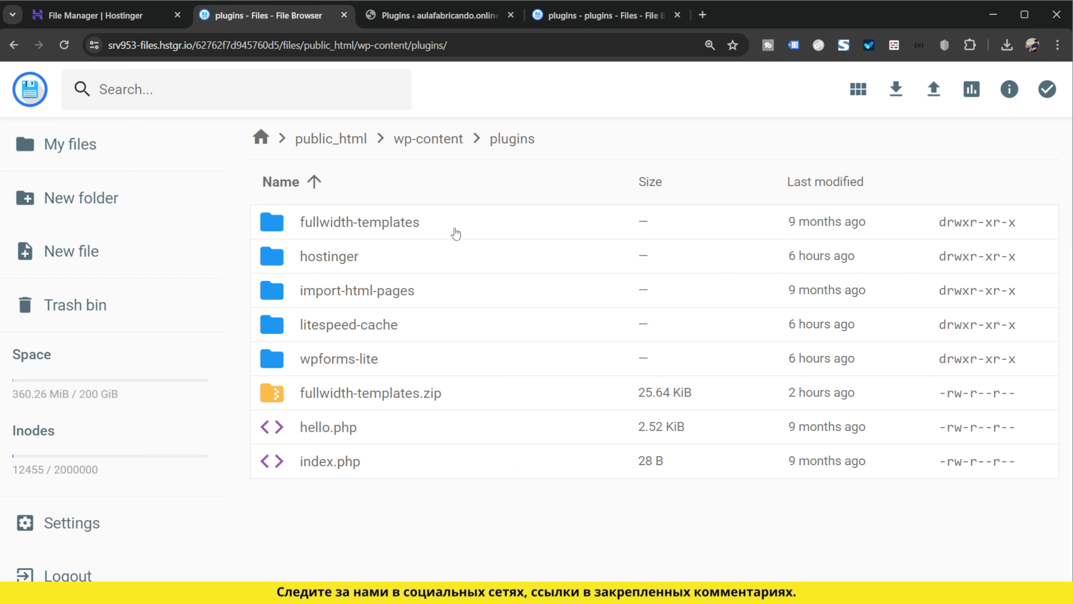
Rename the fullwidth-templates plugin folder as fullwidth-templates_
click(441, 229)
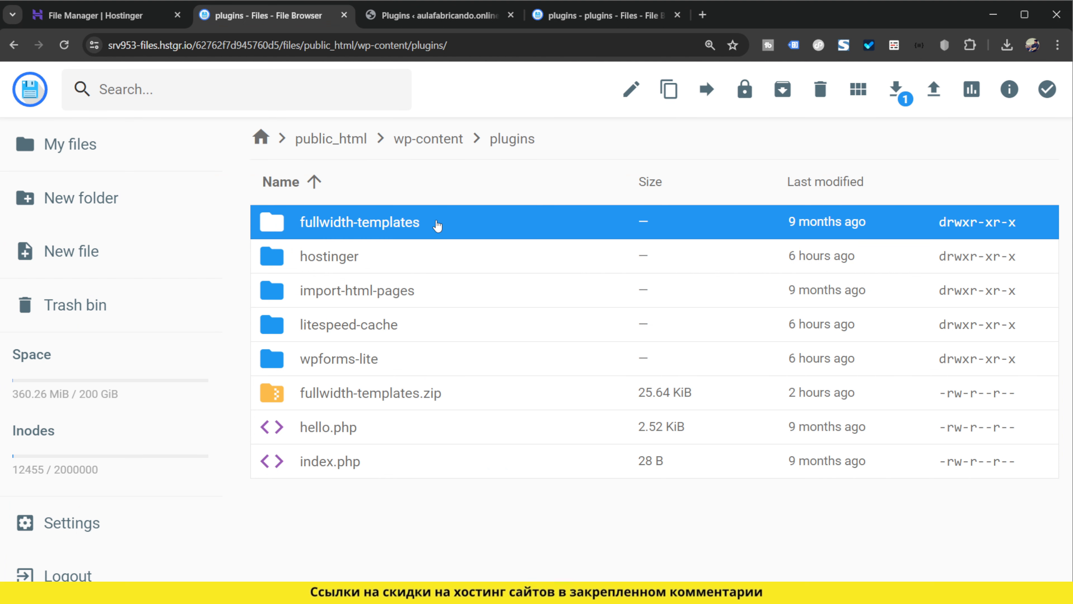
right_click(436, 224)
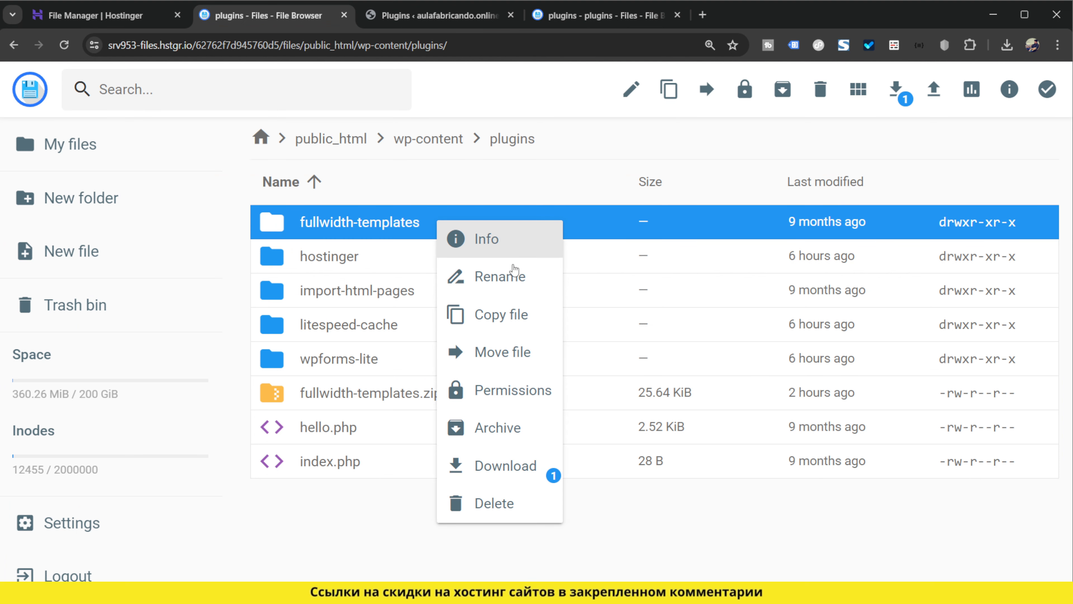
click(520, 281)
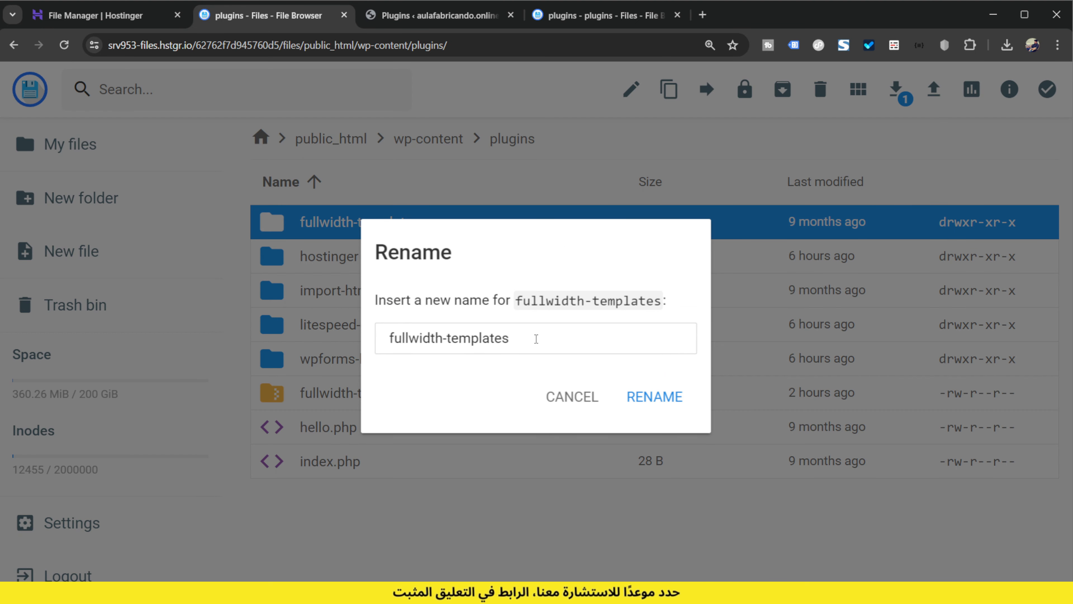
text(_)
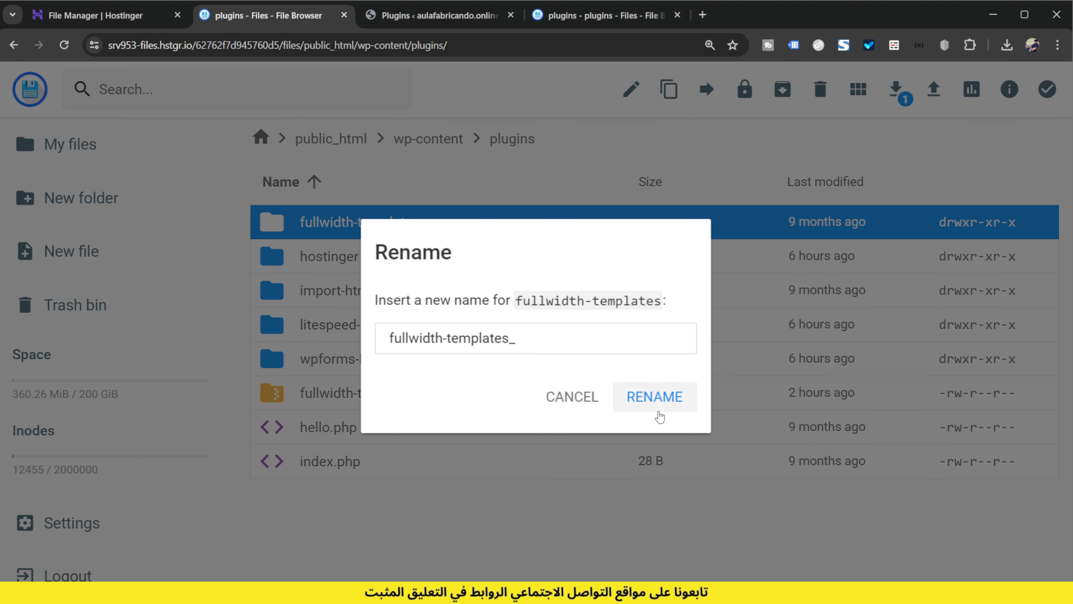
click(662, 403)
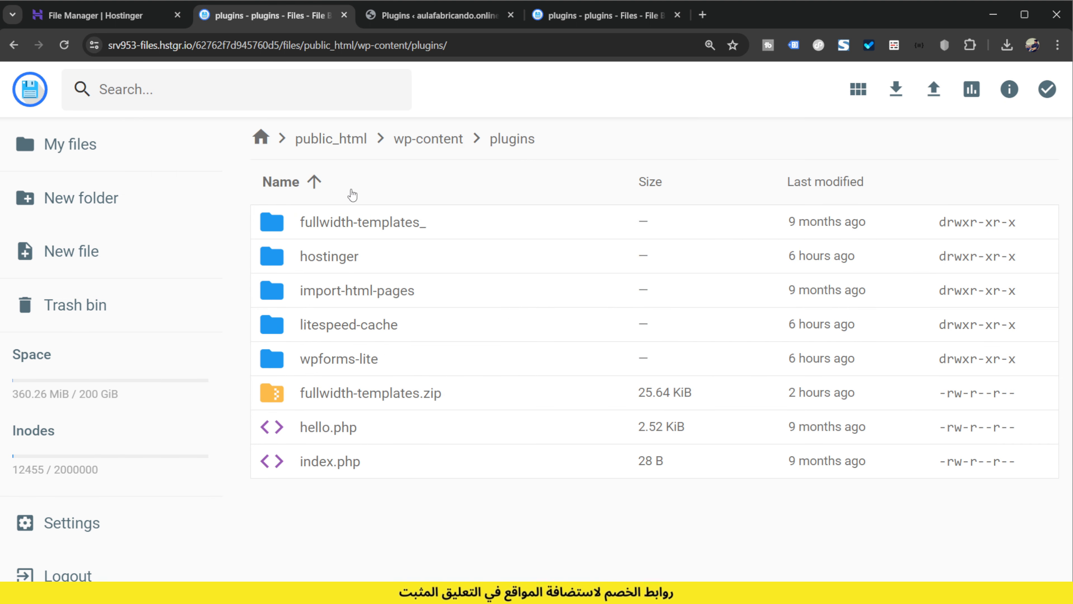
Reload WordPress's installed plugins page to check the Fullwidth Page Templates status, and compare it with the plugin folders in the file browser
click(422, 22)
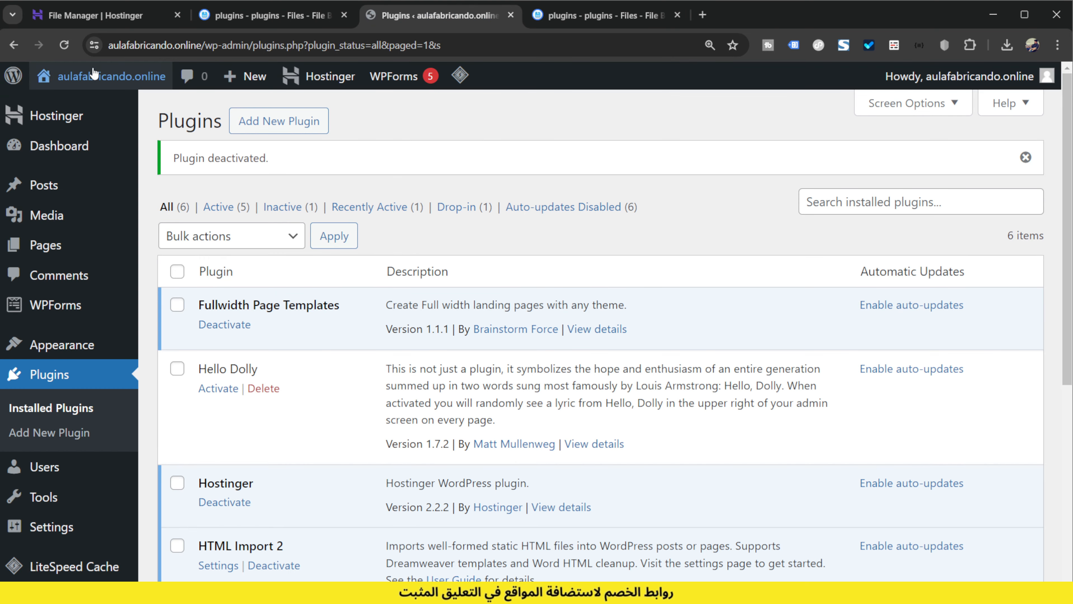
key(F5)
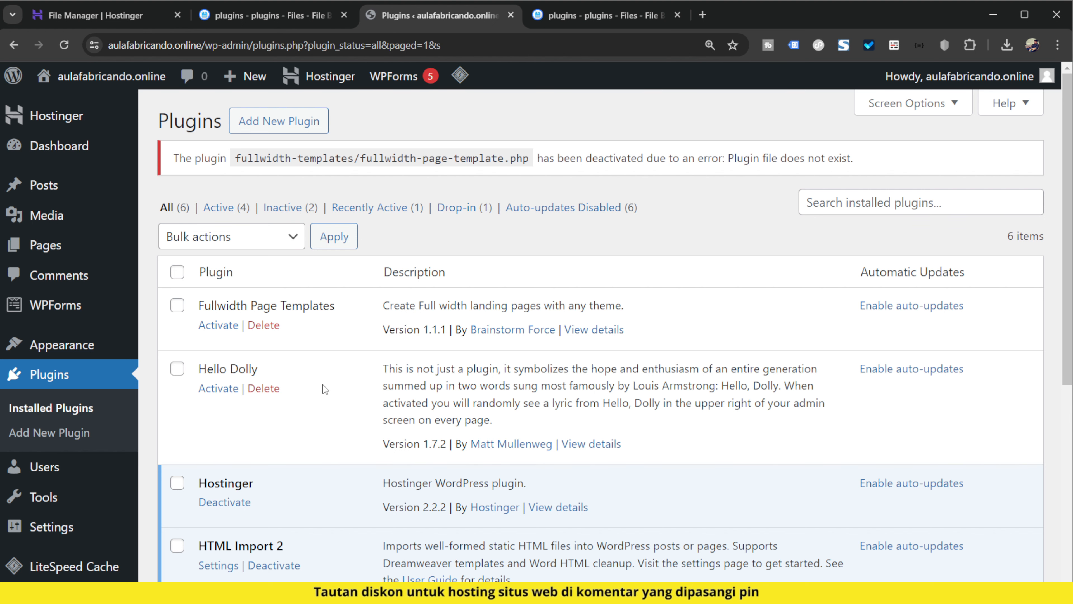
click(250, 15)
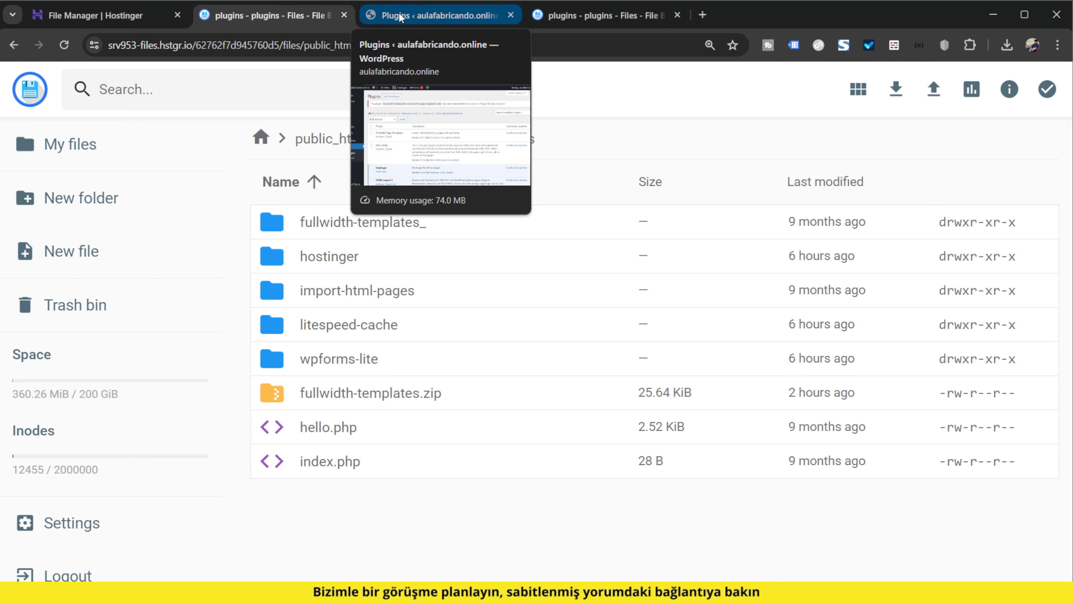
click(418, 256)
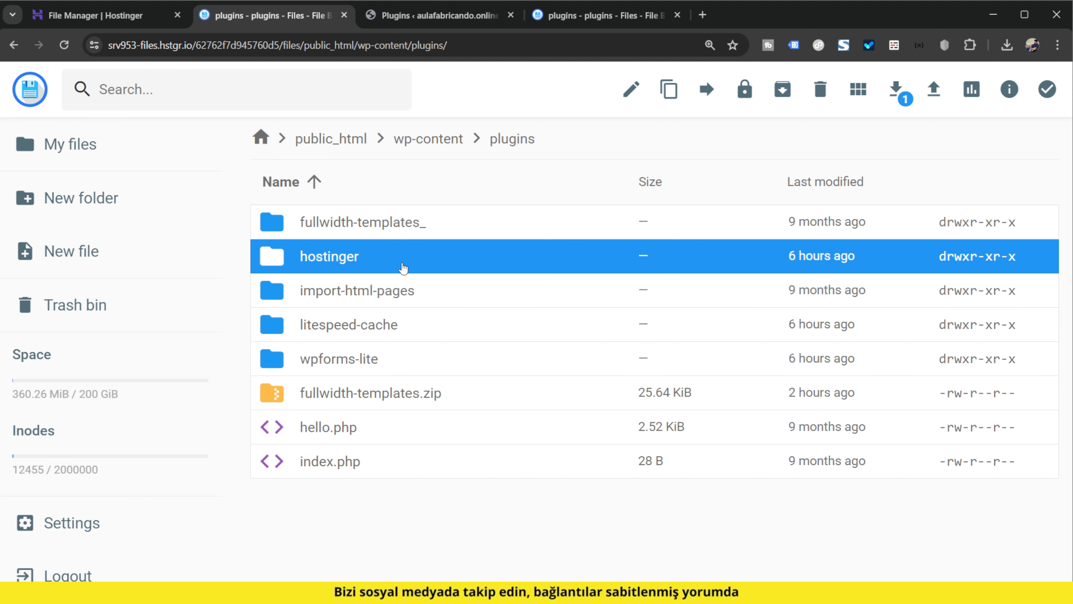
click(435, 15)
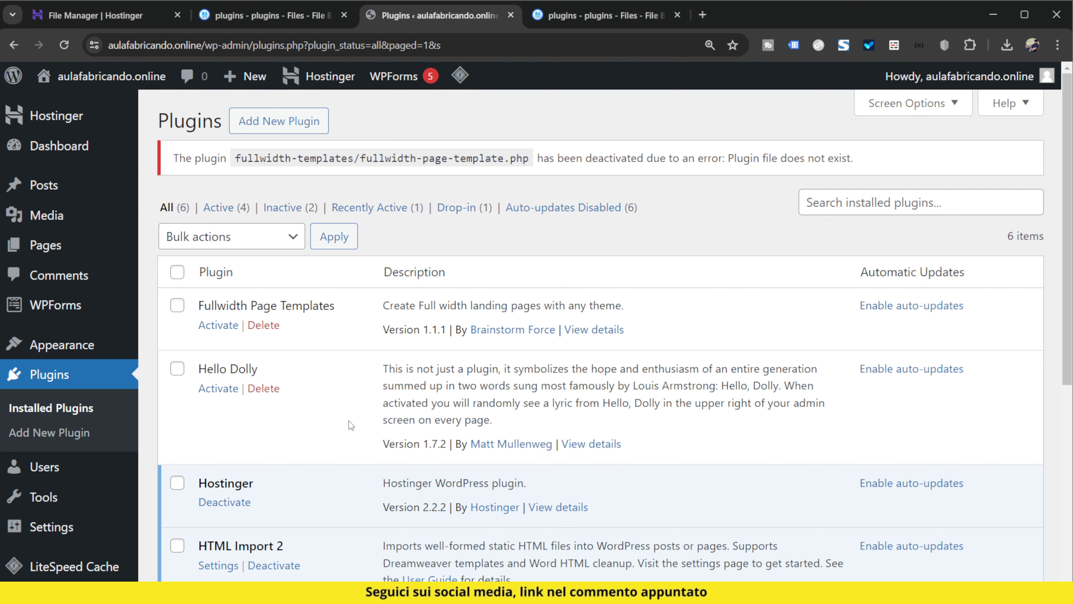
click(286, 19)
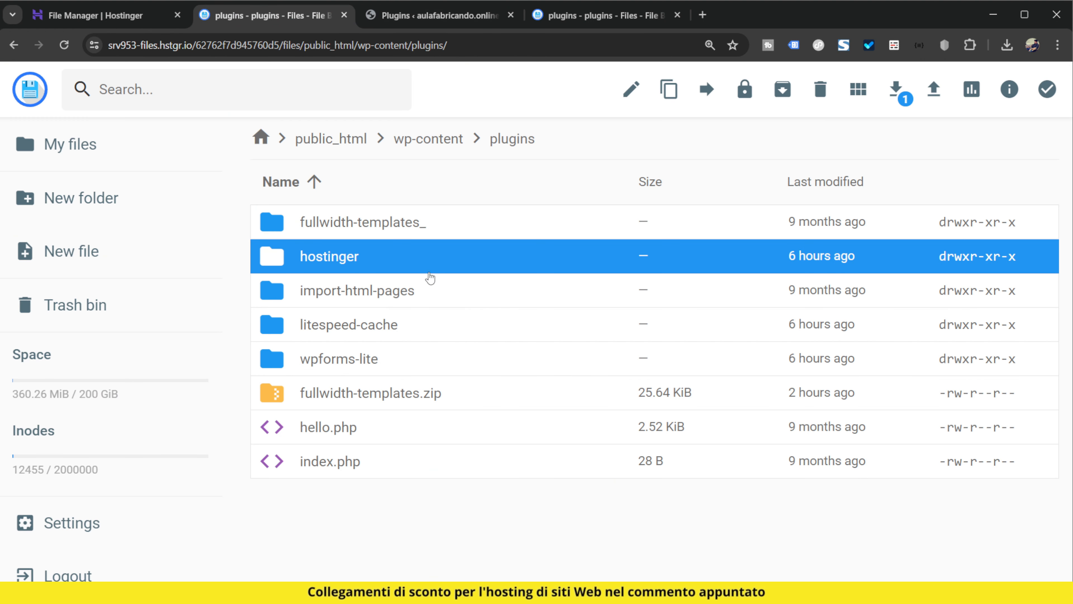
Rename the fullwidth-templates_ folder back to fullwidth-templates
click(421, 224)
right_click(421, 224)
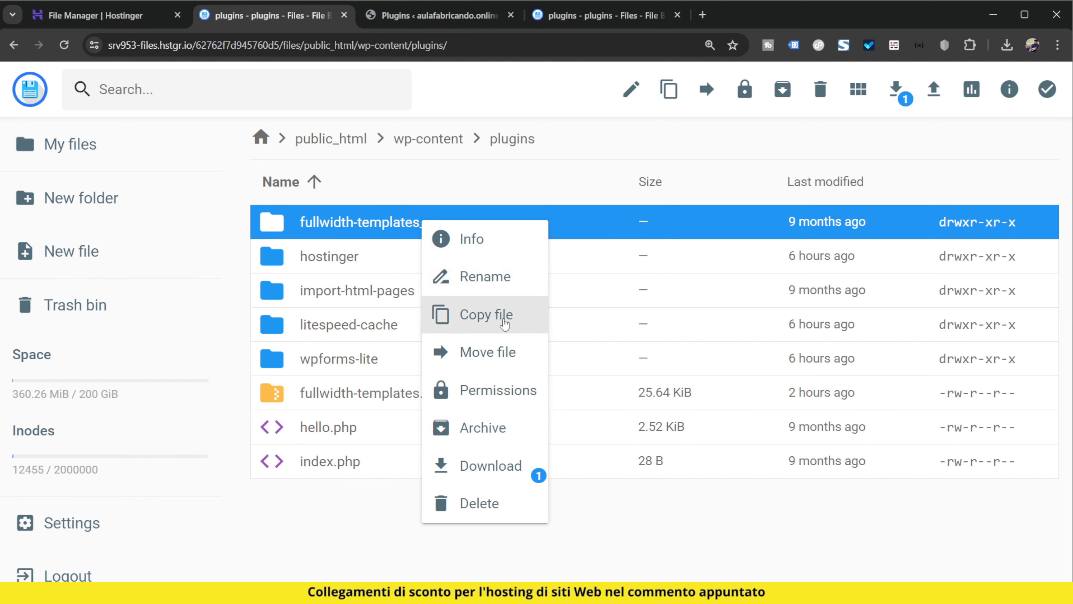
click(486, 277)
key(BackSpace)
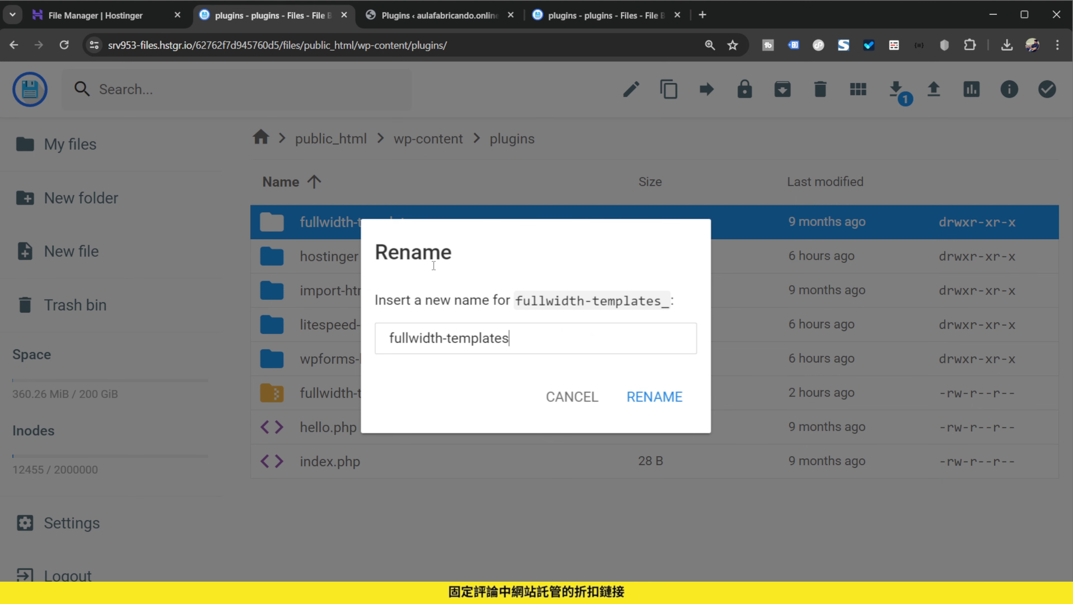
click(684, 400)
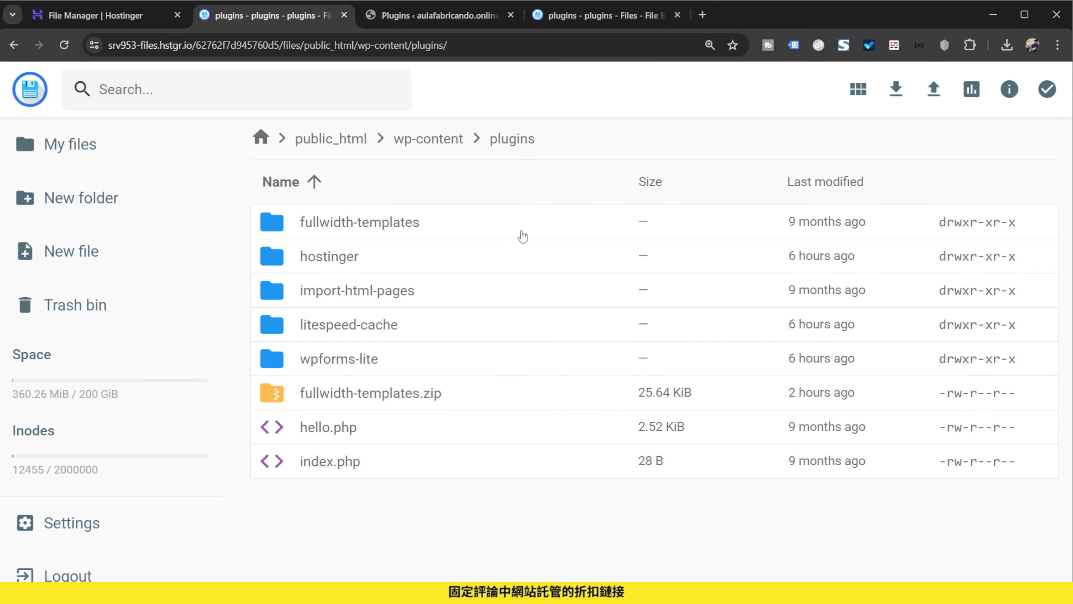
Reload WordPress's installed plugins page and activate Fullwidth Page Templates
click(458, 17)
key(F5)
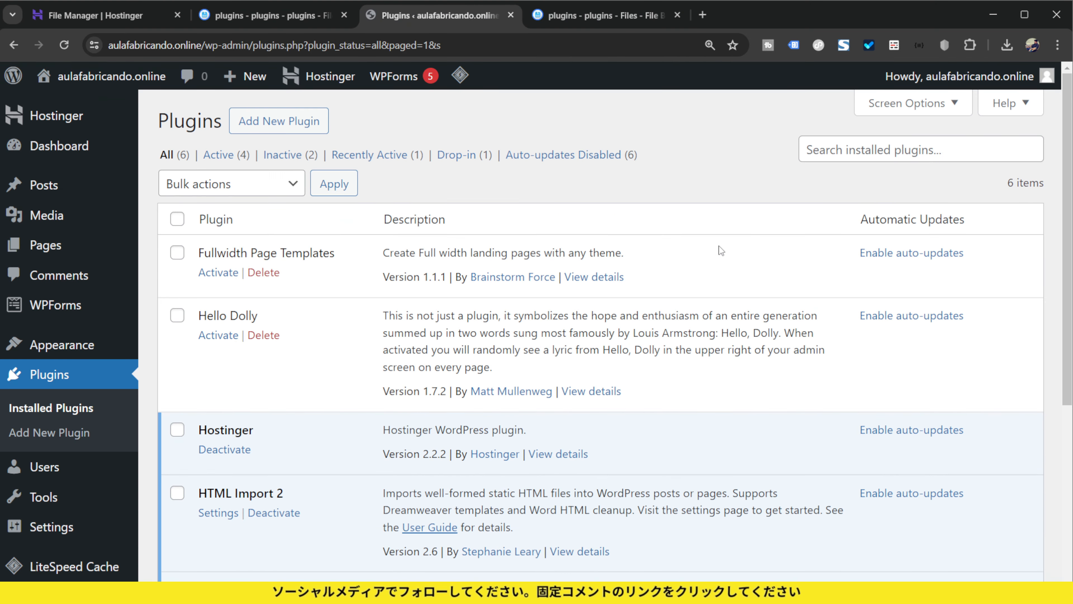
click(216, 275)
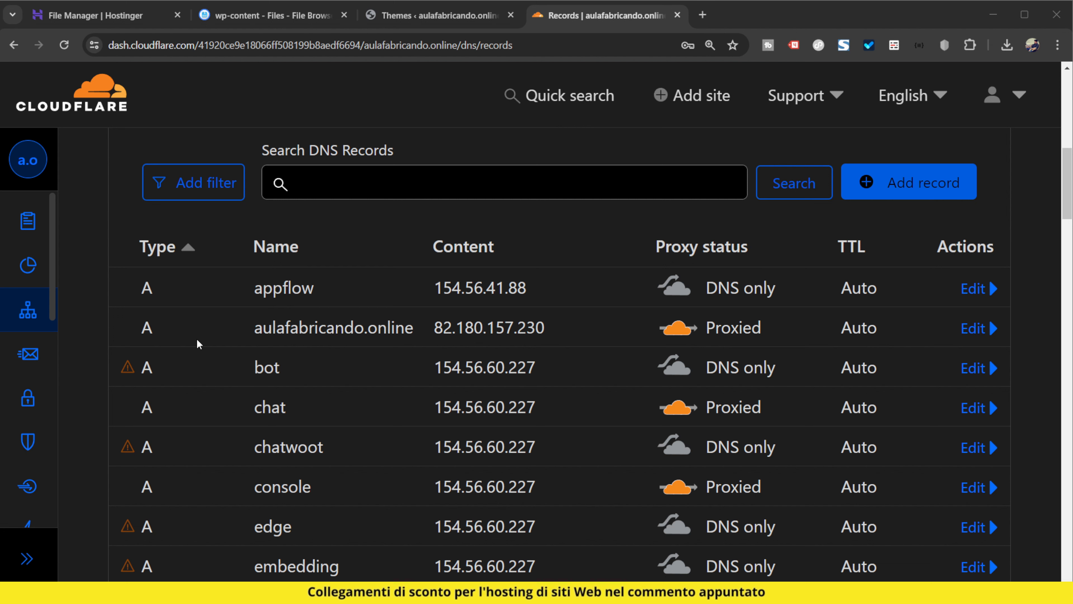
In Cloudflare's DNS records, set the proxy status of the aulafabricando.online A record to DNS only and save it
mouse_move(247, 345)
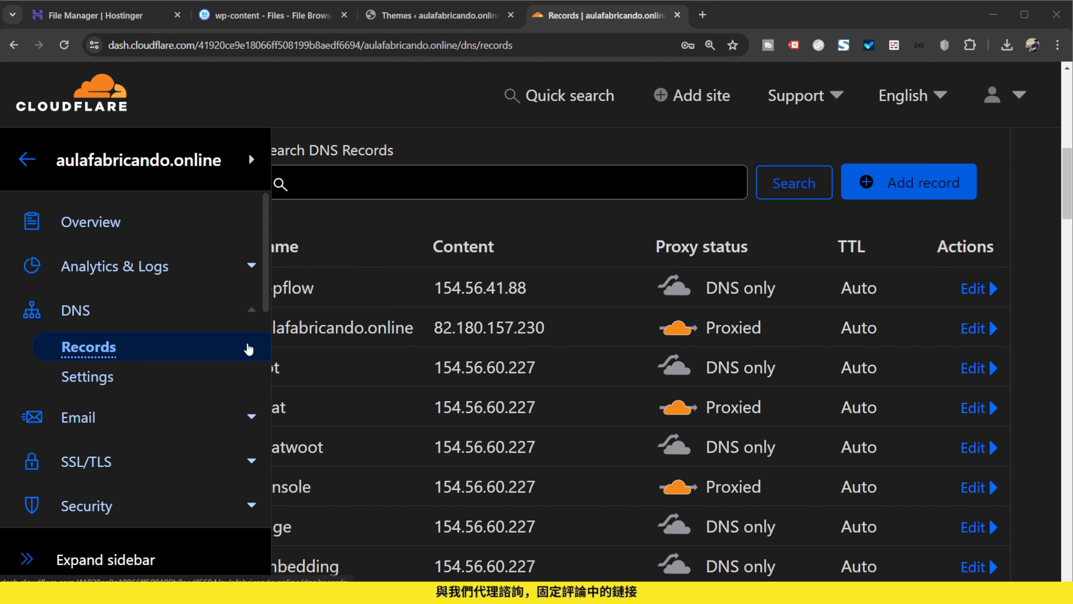
click(973, 328)
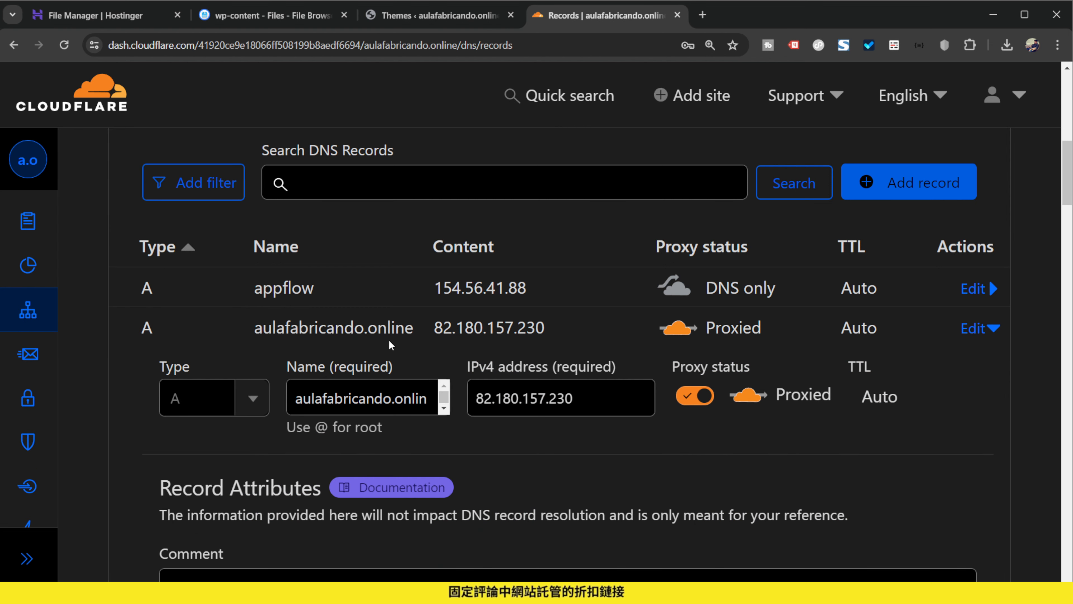
click(702, 397)
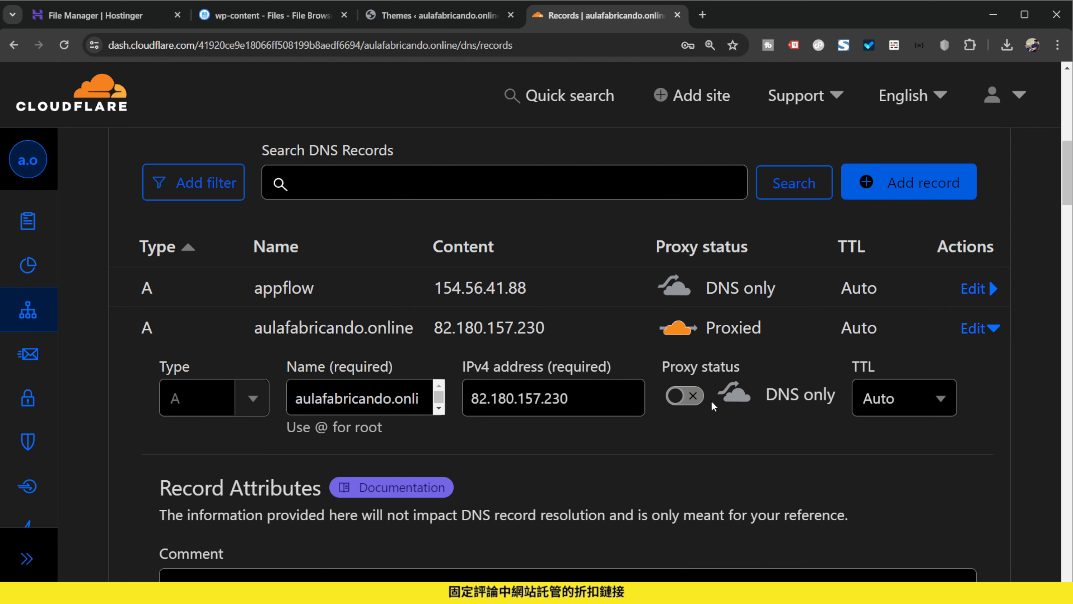
scroll(720, 420, down, 5)
click(926, 412)
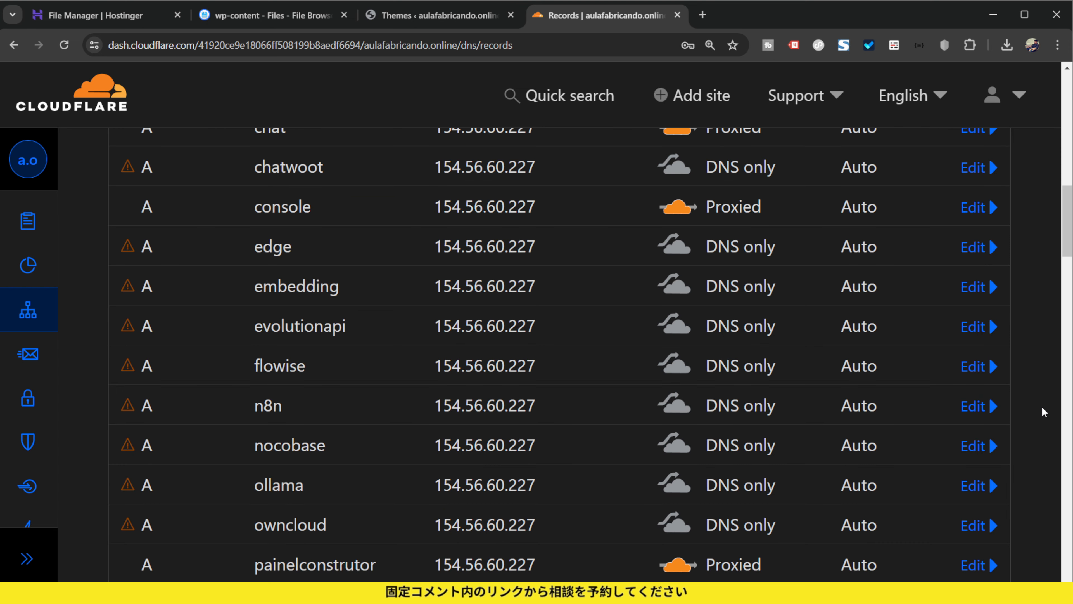
scroll(1042, 406, up, 5)
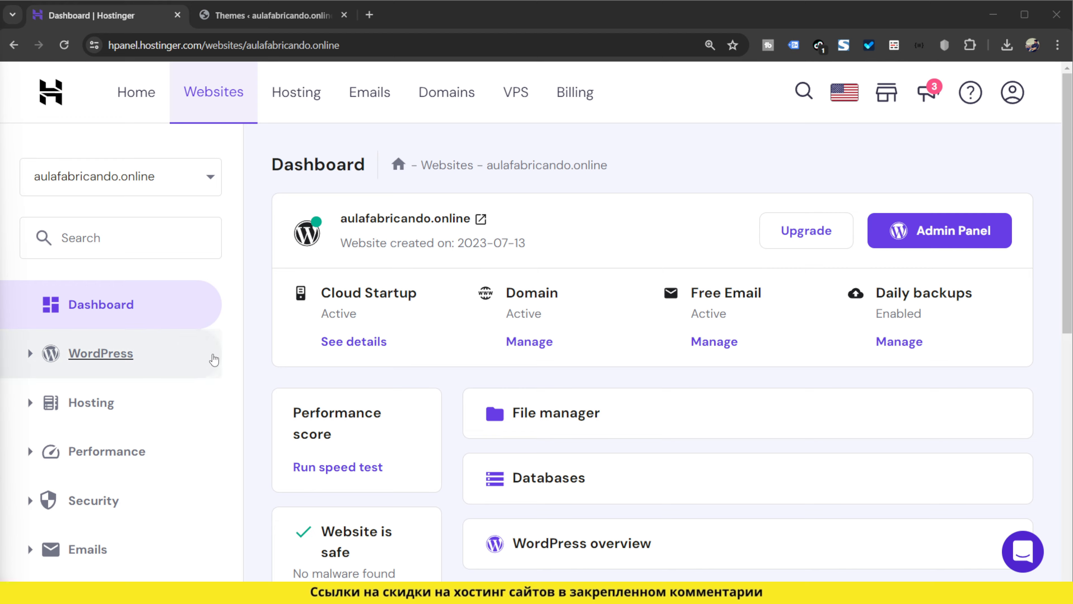
Open Hostinger's File Manager with access to only aulafabricando.online's files
scroll(172, 396, down, 6)
click(134, 197)
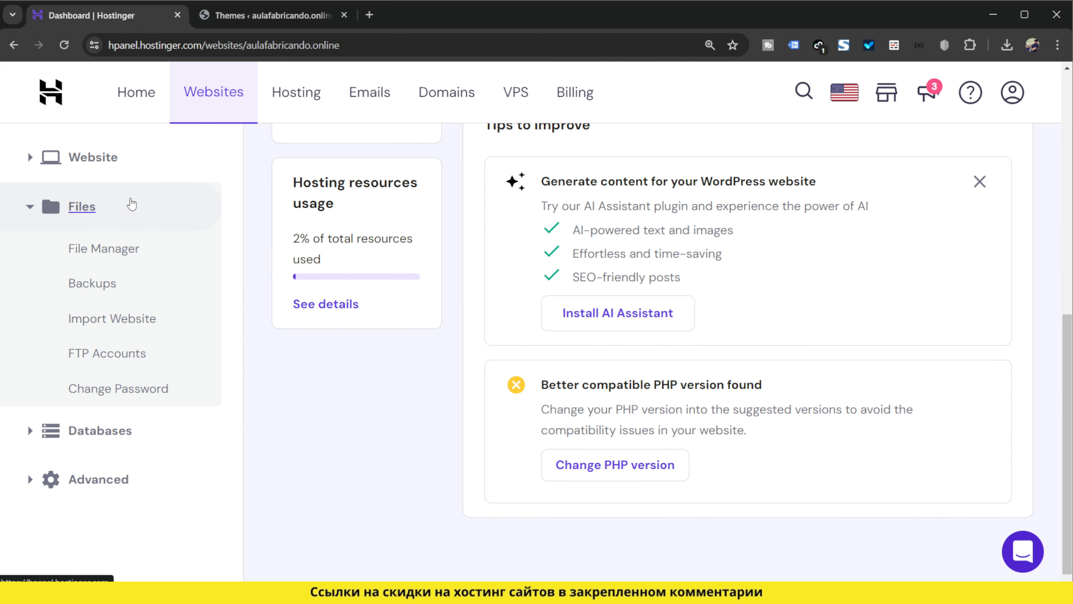
click(102, 247)
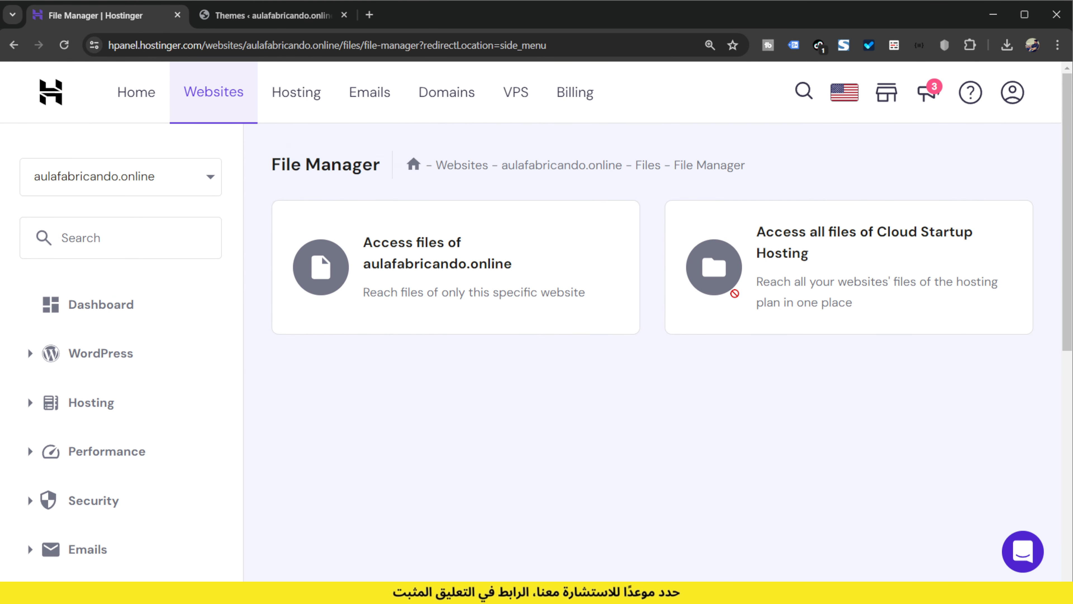
click(632, 331)
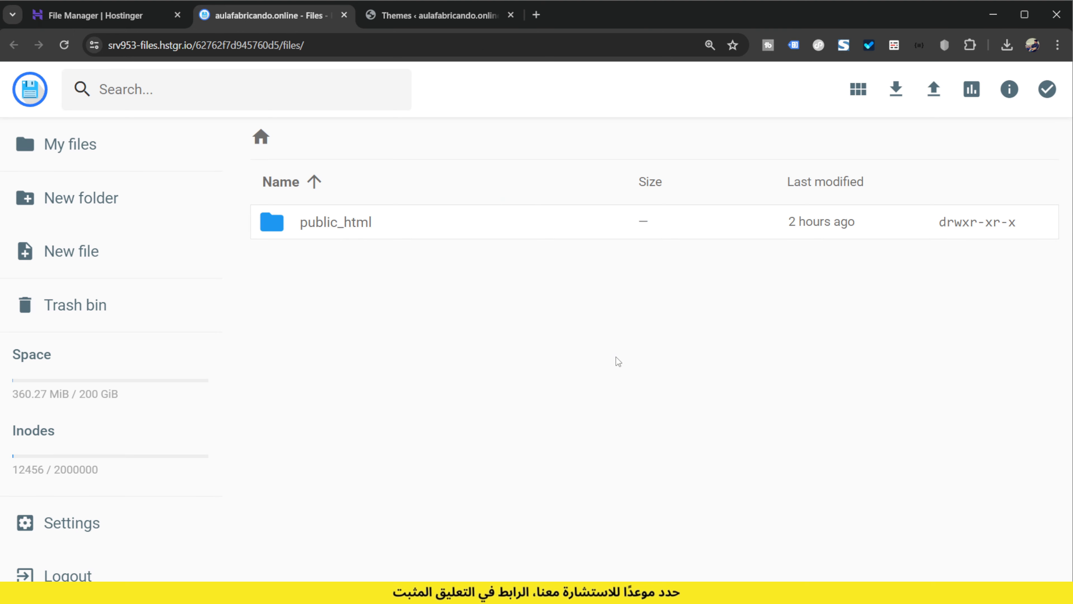
Open wp-config.php from the public_html folder and go to its WordPress debugging section
double_click(368, 230)
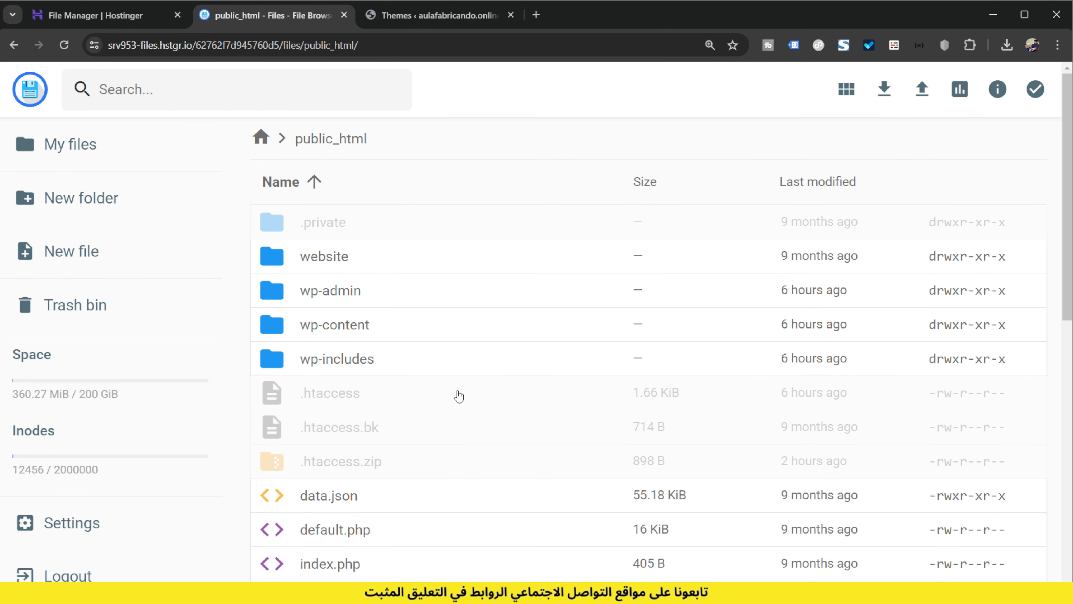
scroll(459, 396, down, 3)
scroll(424, 416, down, 1)
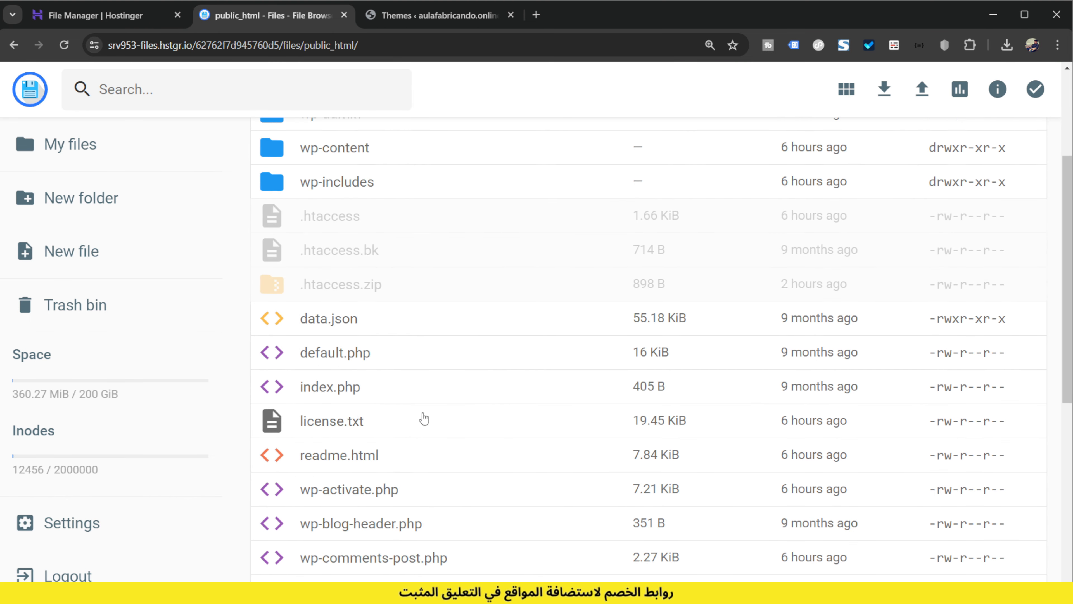
scroll(423, 418, down, 3)
click(398, 454)
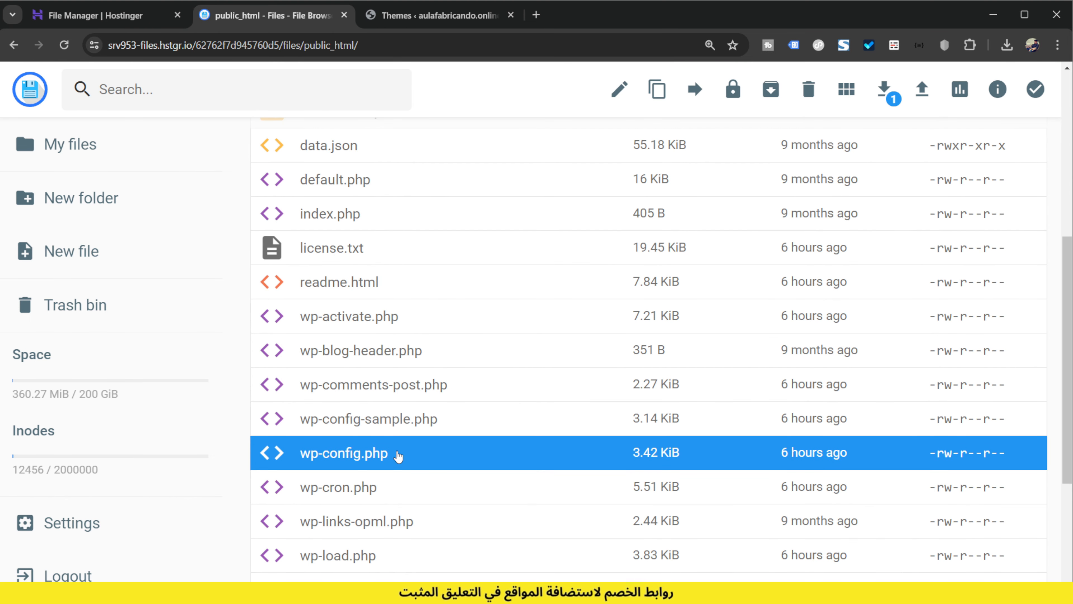
double_click(398, 454)
scroll(496, 349, down, 12)
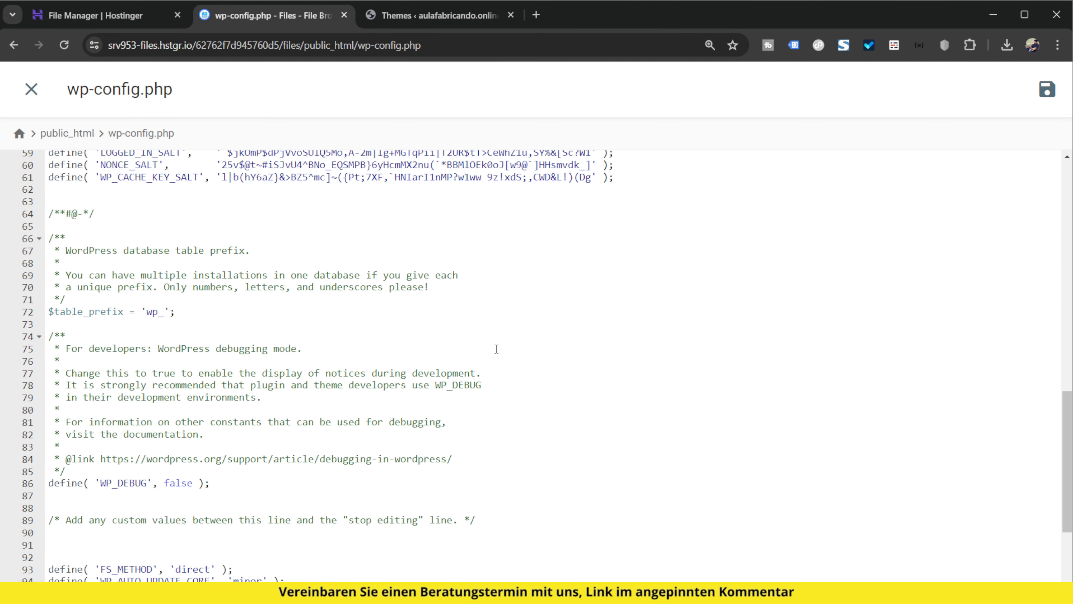
Below the ABSPATH block in wp-config.php, insert defines setting WP_DEBUG to true, WP_DEBUG_DISPLAY to false and WP_DEBUG_LOG to true
scroll(497, 349, down, 3)
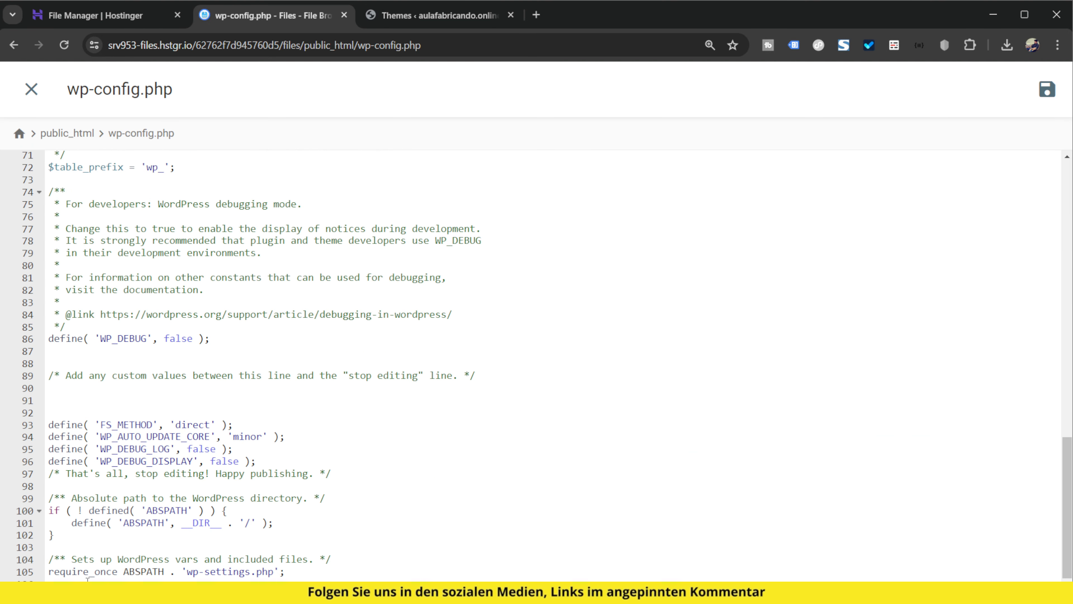
click(122, 546)
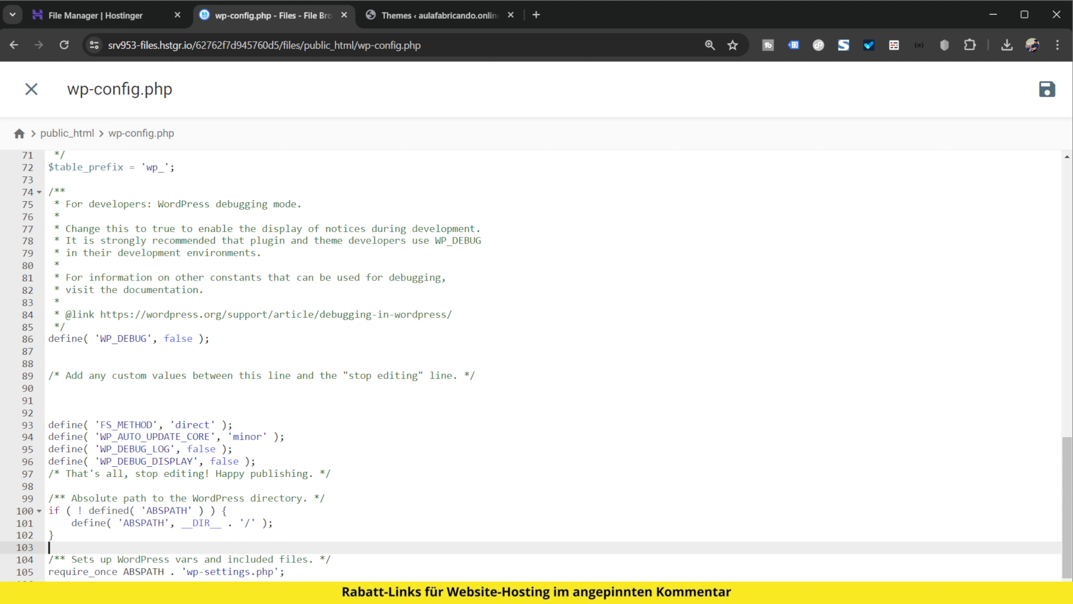
key(alt+Tab)
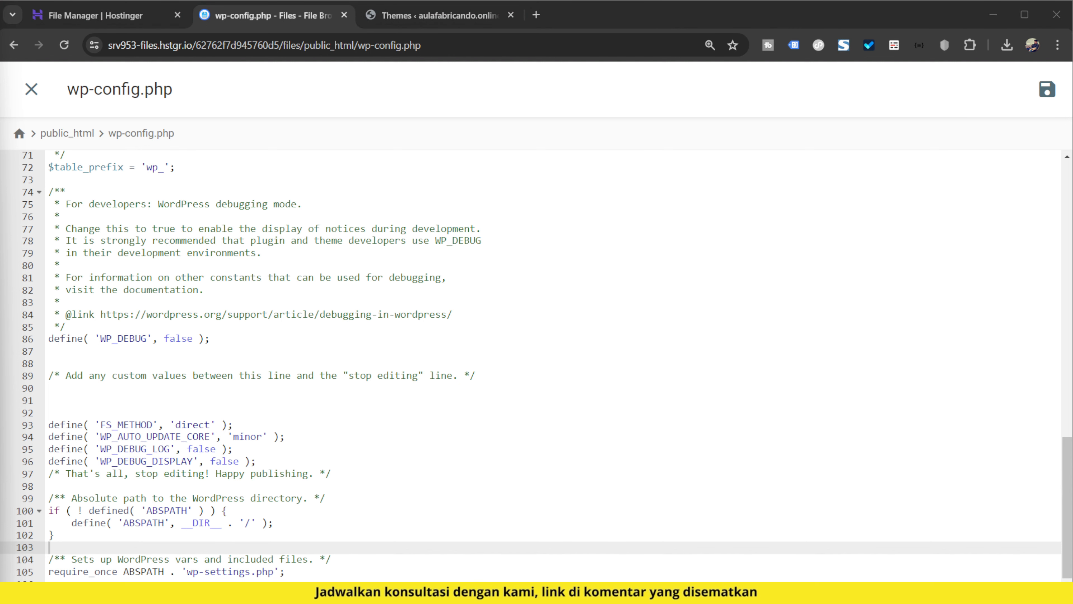
key(alt+Tab)
text(define( 'WP_DEBUG', true ); define( 'WP_DEBUG_DISPLAY', false ); define( 'WP_DEBUG_LOG', true );)
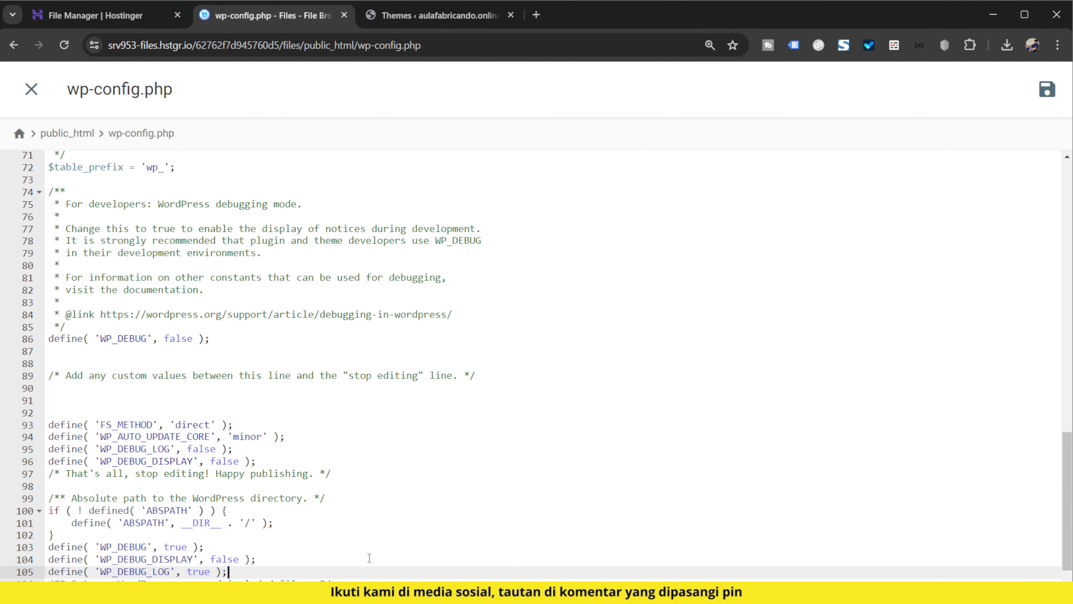
key(Return)
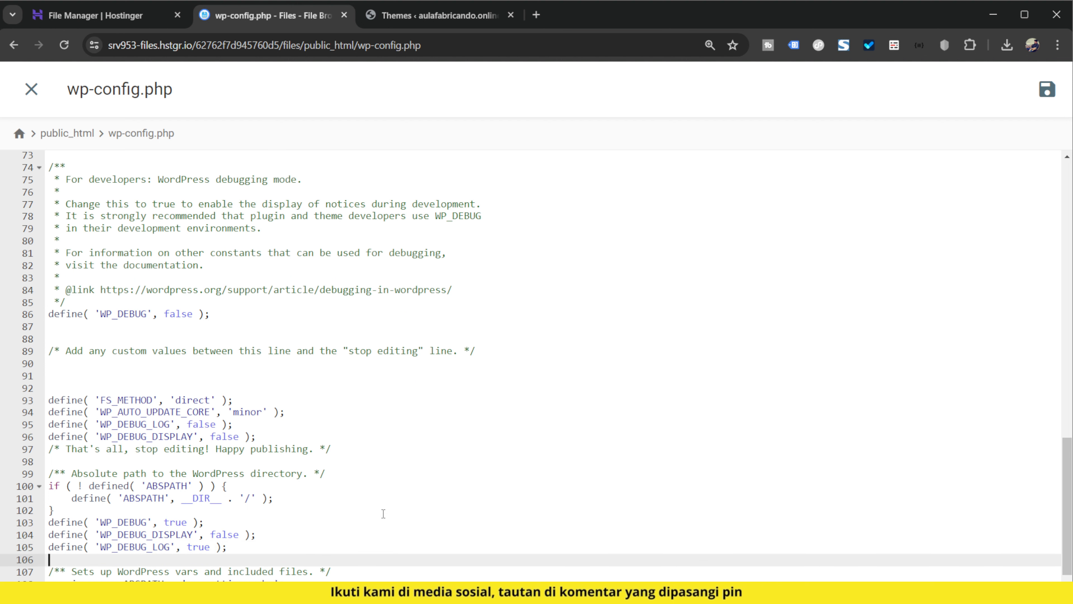
Add a blank line between the ABSPATH block's closing brace and the debug defines, and save and close wp-config.php
key(ctrl+plus)
key(ctrl+plus)
key(ctrl+plus)
key(ctrl+plus)
key(ctrl+plus)
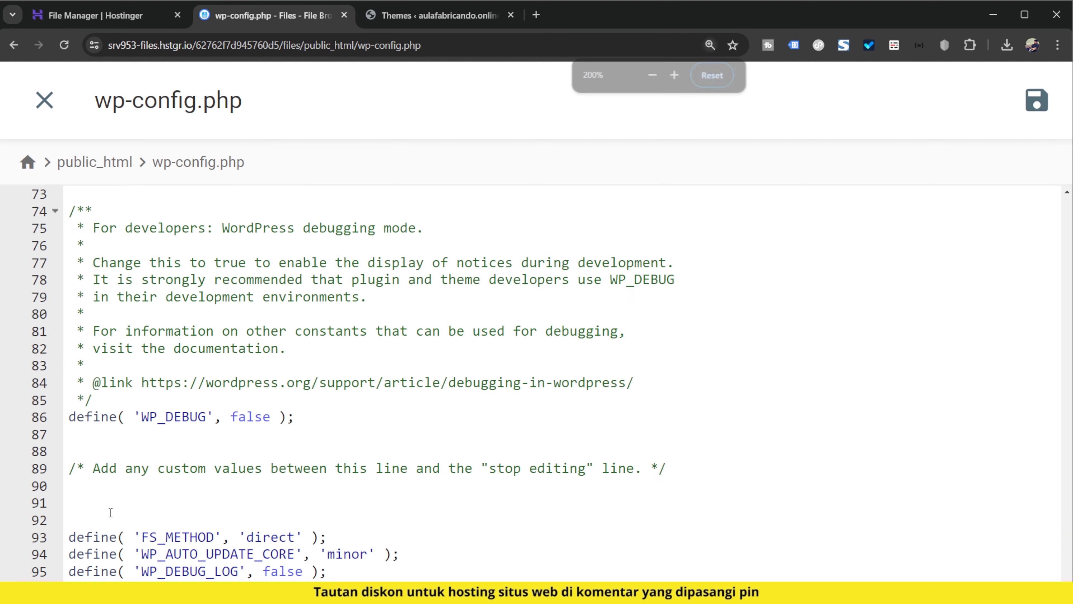
click(247, 446)
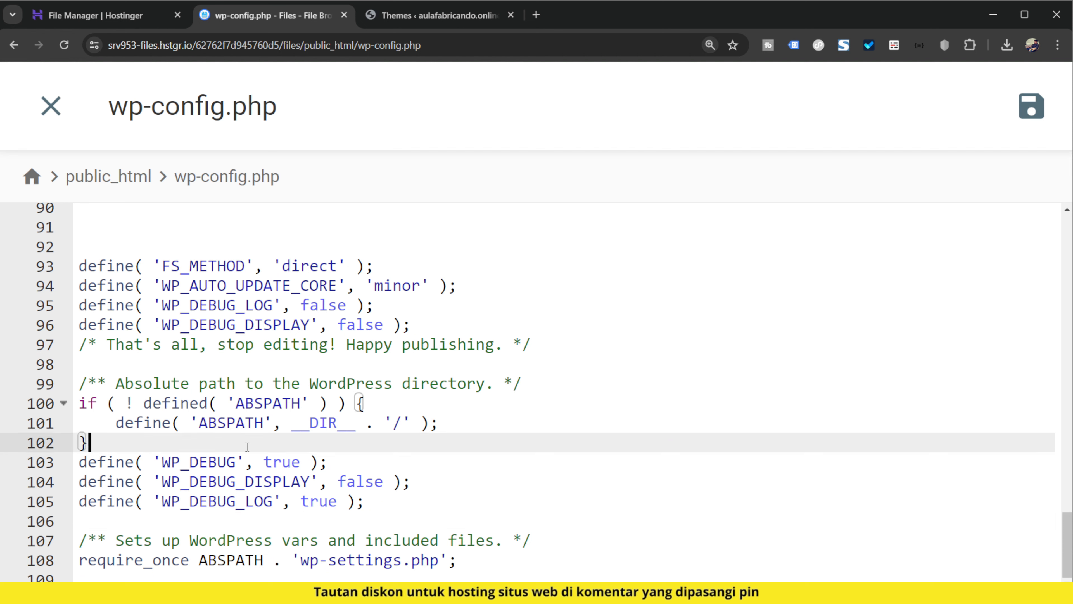
key(Return)
scroll(214, 435, down, 1)
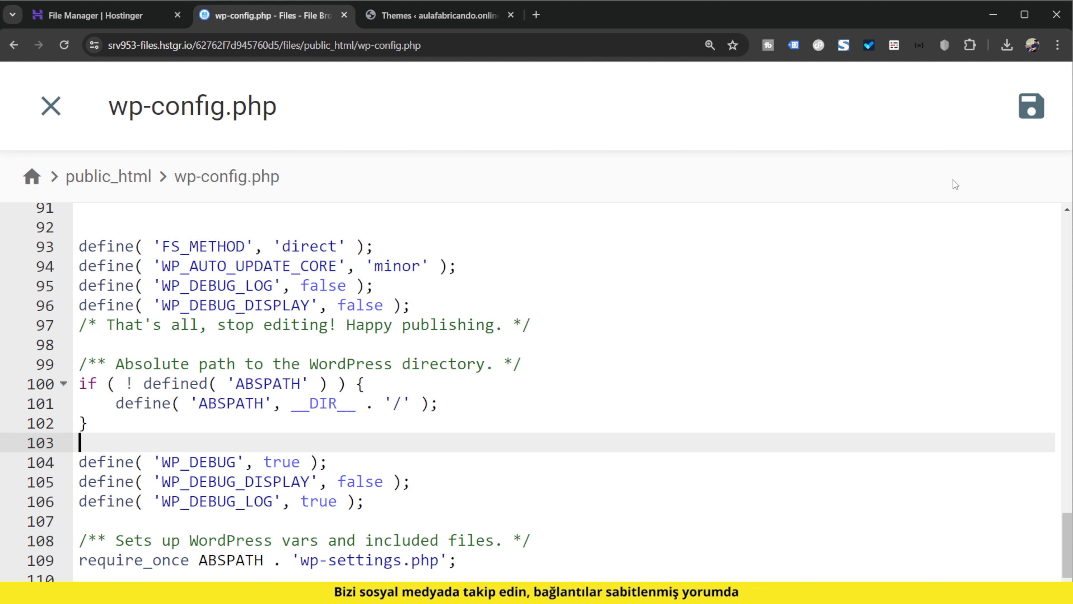
click(1031, 107)
click(50, 106)
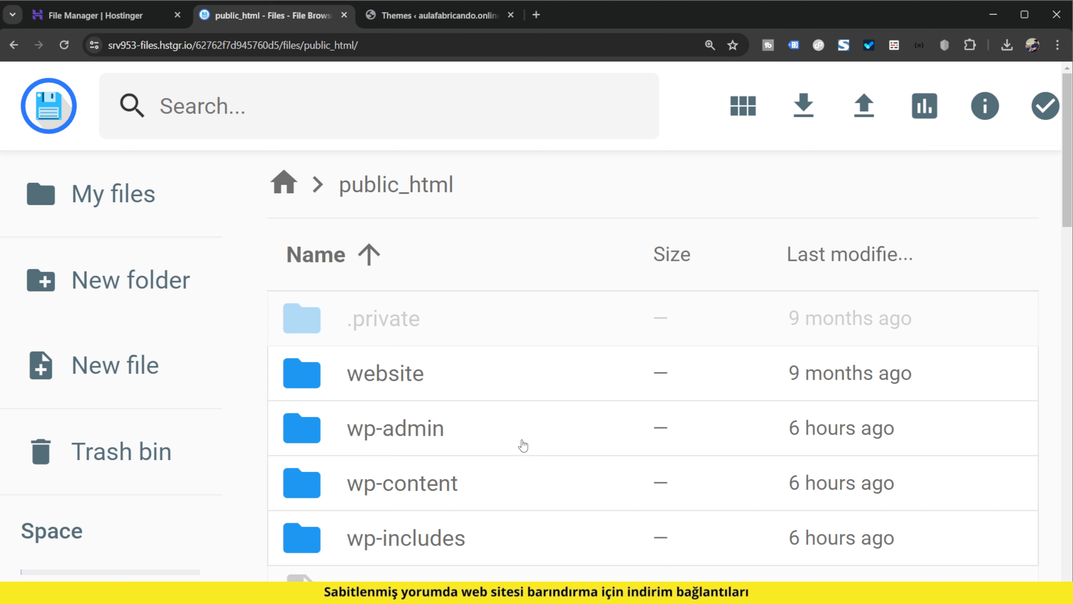
Open the wp-content folder inside public_html and go through its files
key(ctrl+minus)
key(ctrl+minus)
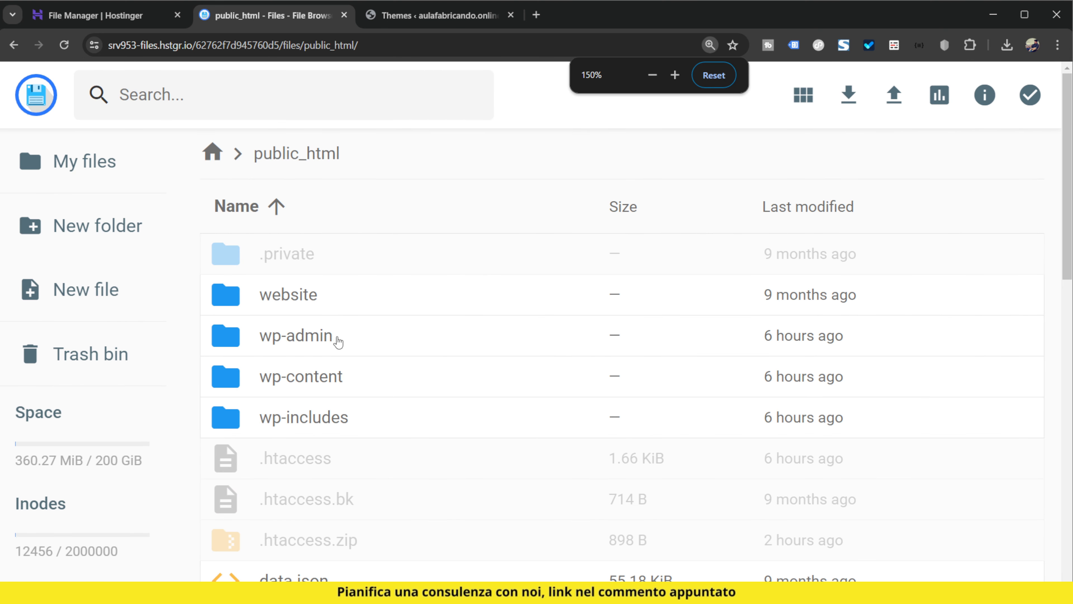
click(345, 386)
double_click(346, 385)
scroll(630, 350, down, 3)
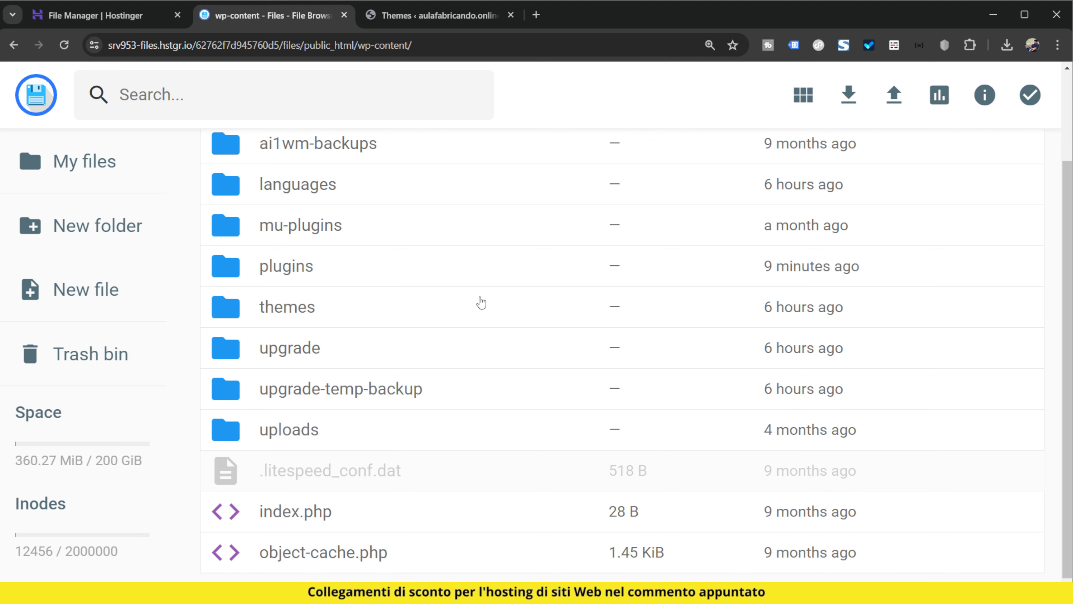
Reload the WordPress Themes page, refresh the wp-content folder and check its file list for new files
click(421, 15)
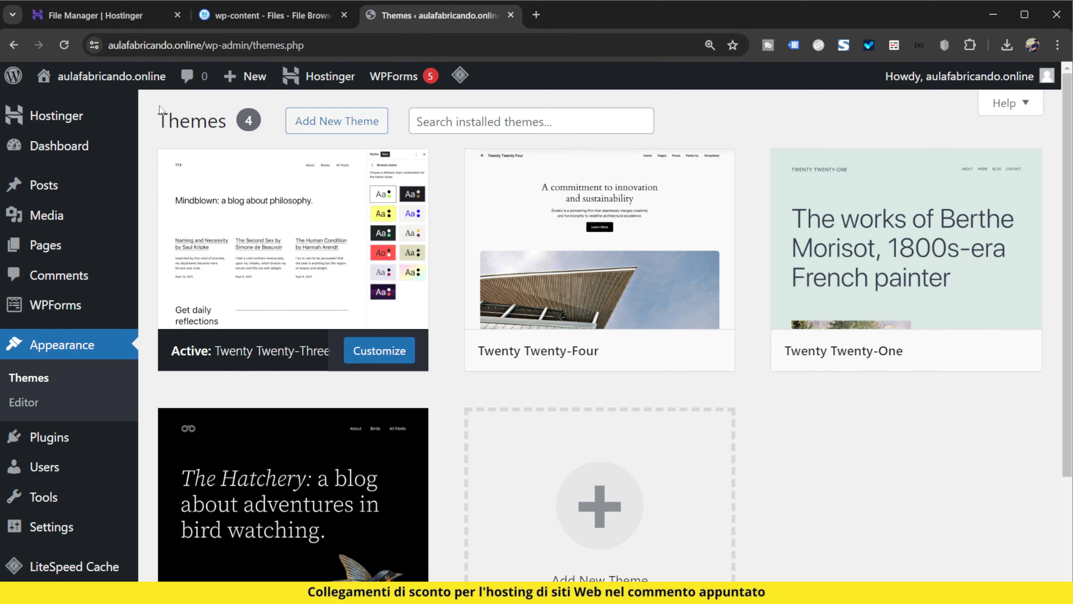
click(299, 20)
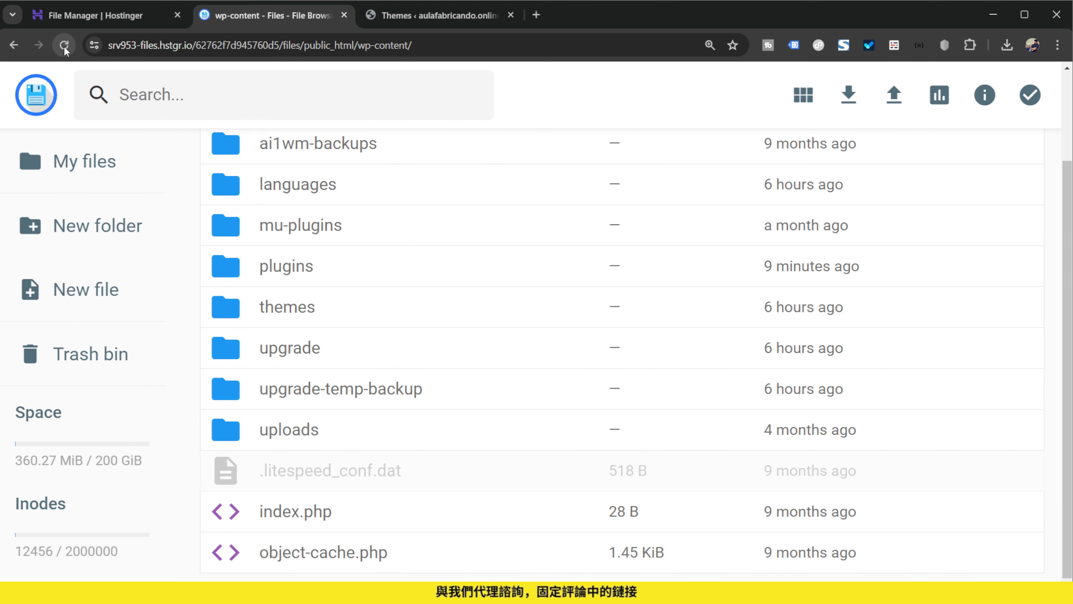
scroll(568, 351, up, 3)
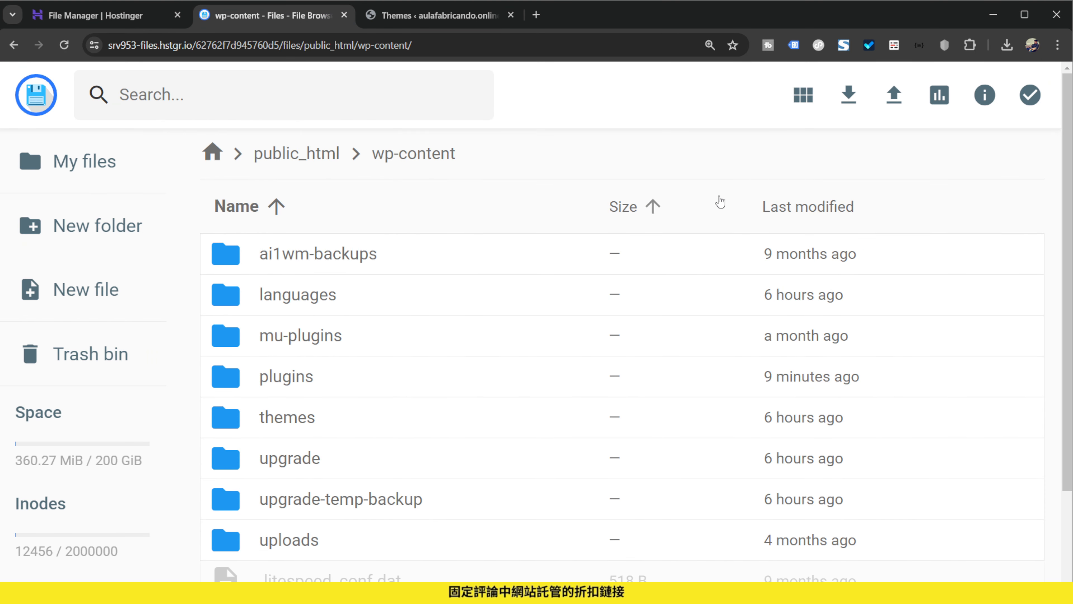
scroll(522, 395, down, 3)
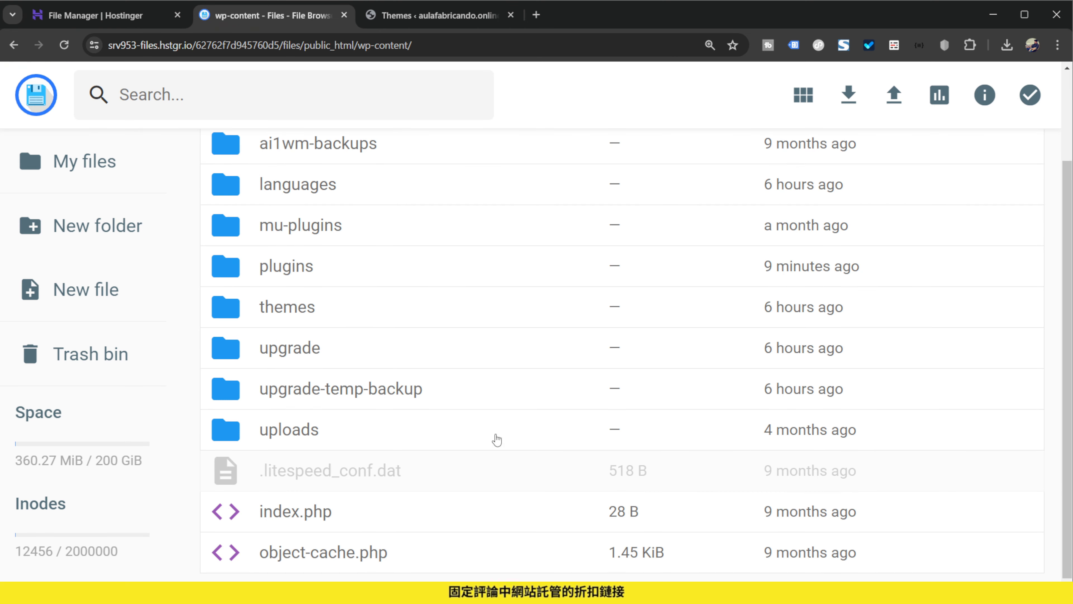
scroll(630, 376, up, 3)
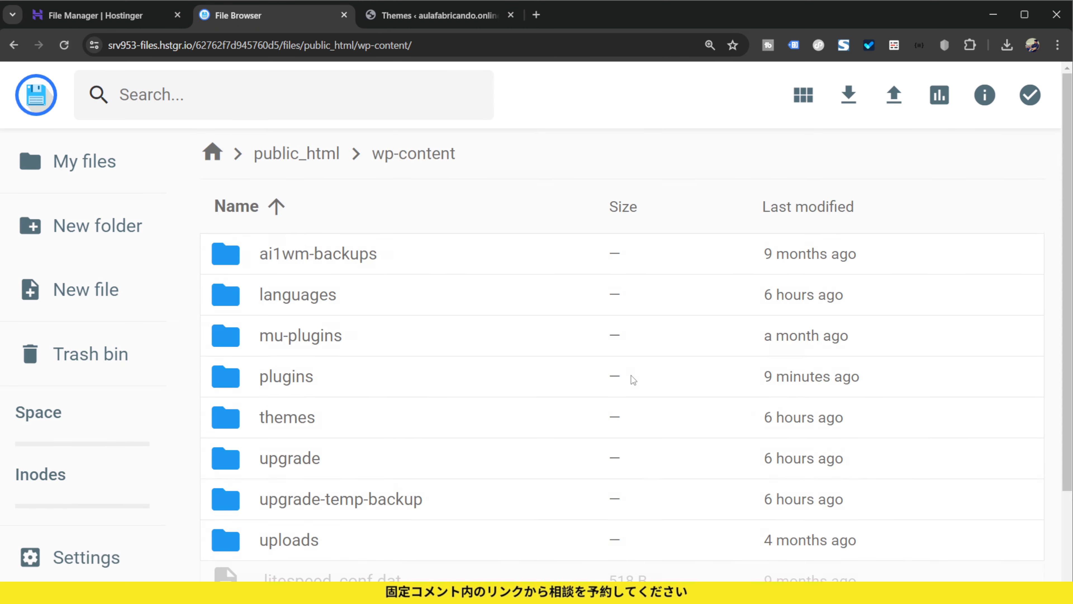
scroll(627, 398, down, 3)
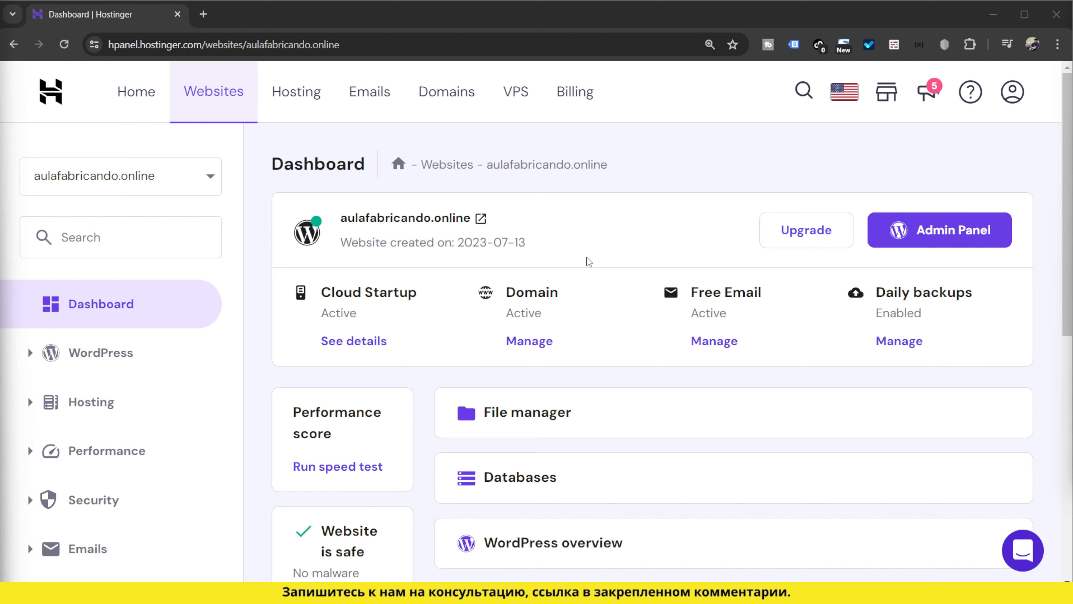
Open the PHP Configuration page for aulafabricando.online in Hostinger's hPanel and review the selectable PHP versions
scroll(192, 340, down, 7)
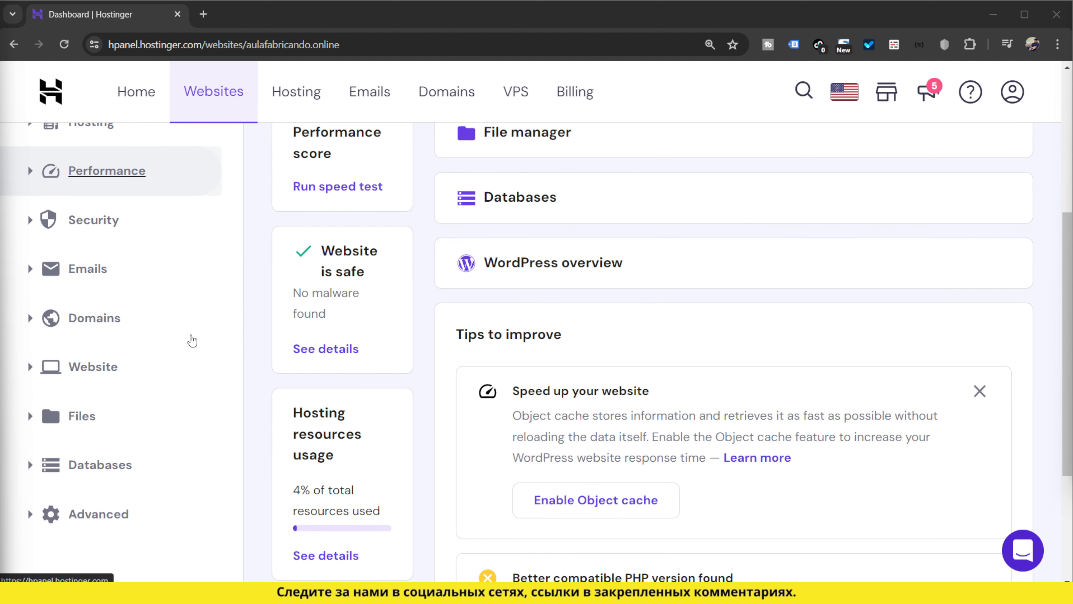
click(108, 375)
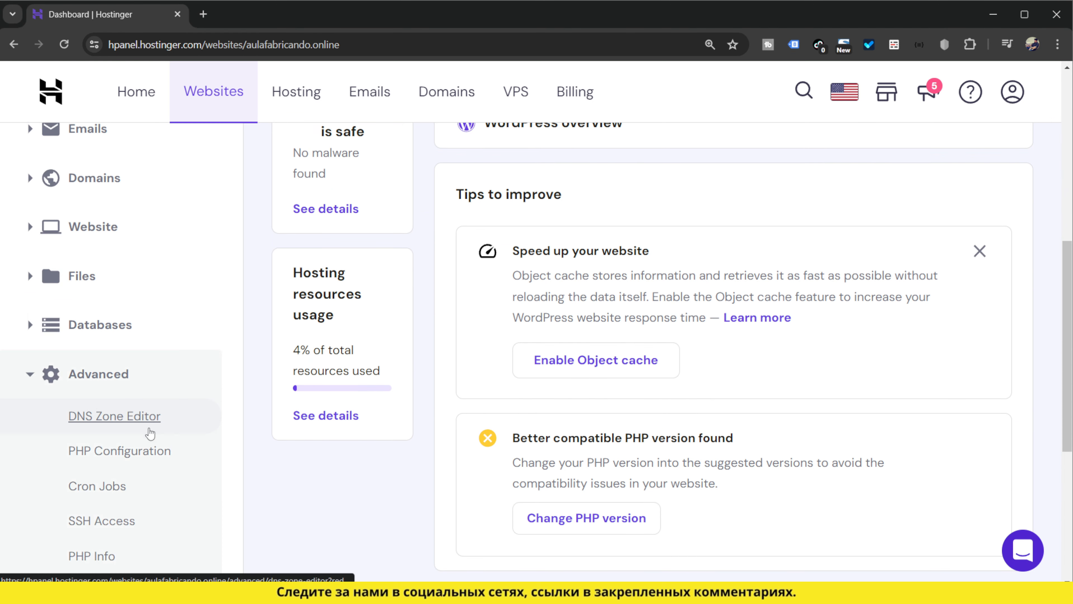
click(113, 461)
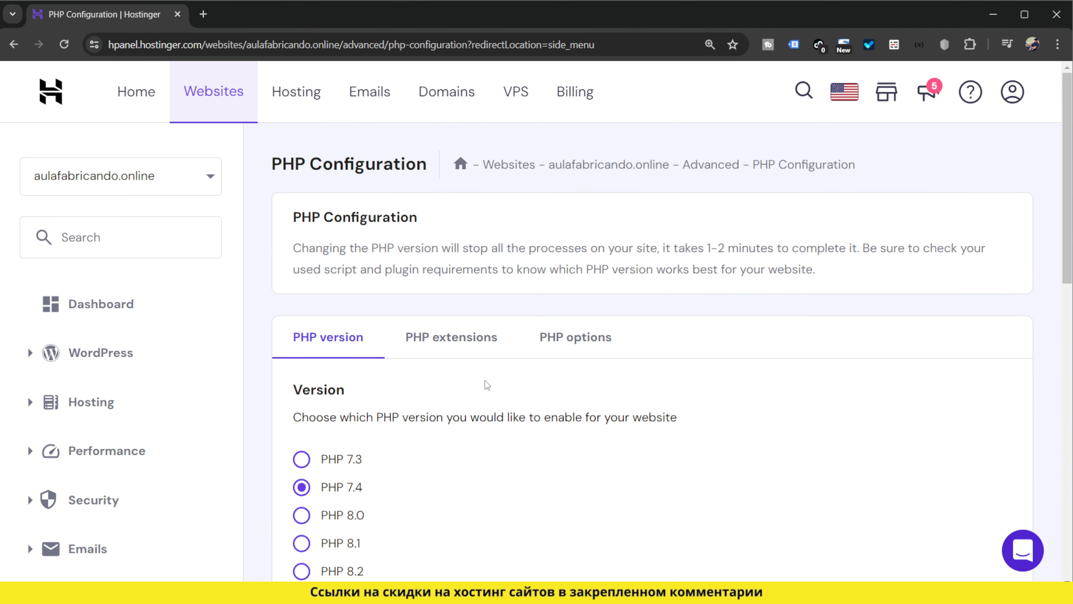
scroll(491, 372, down, 5)
scroll(443, 405, up, 2)
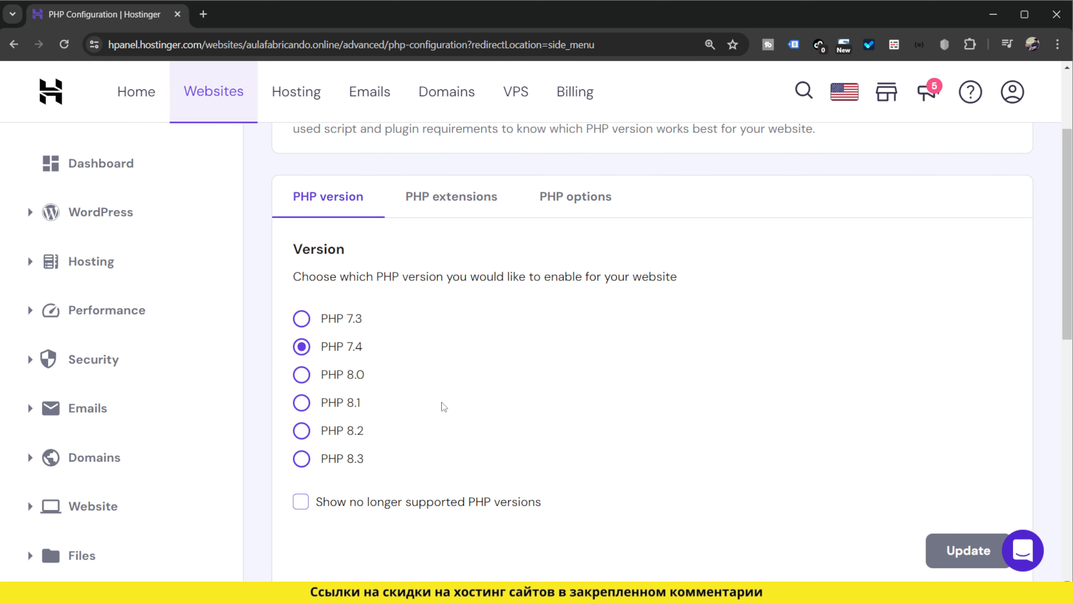